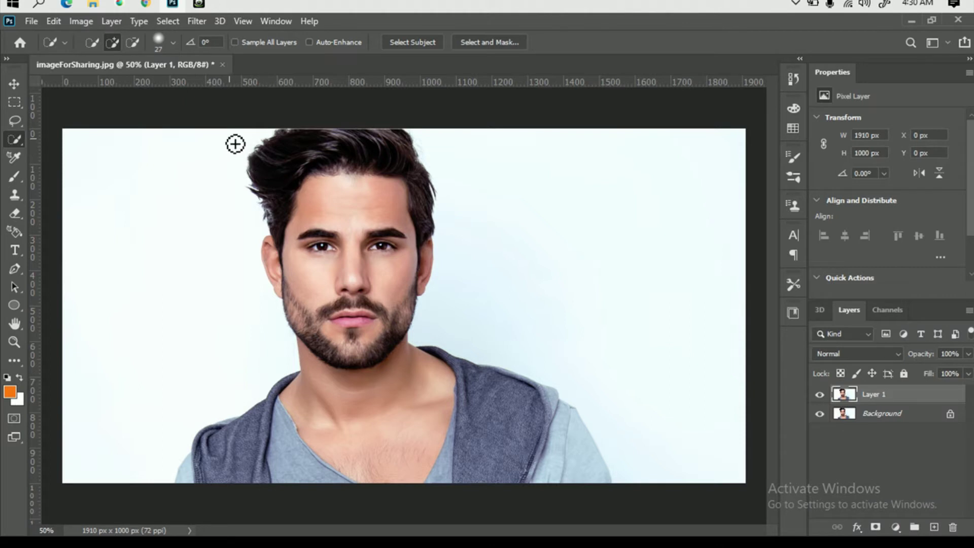
- Quick-select the man's hair, face, beard and shoulder, trim the stray patch by the hair, and open Select and Mask
mouse_move(215, 133)
left_mouse_down()
mouse_move(396, 307)
mouse_move(567, 405)
left_mouse_up()
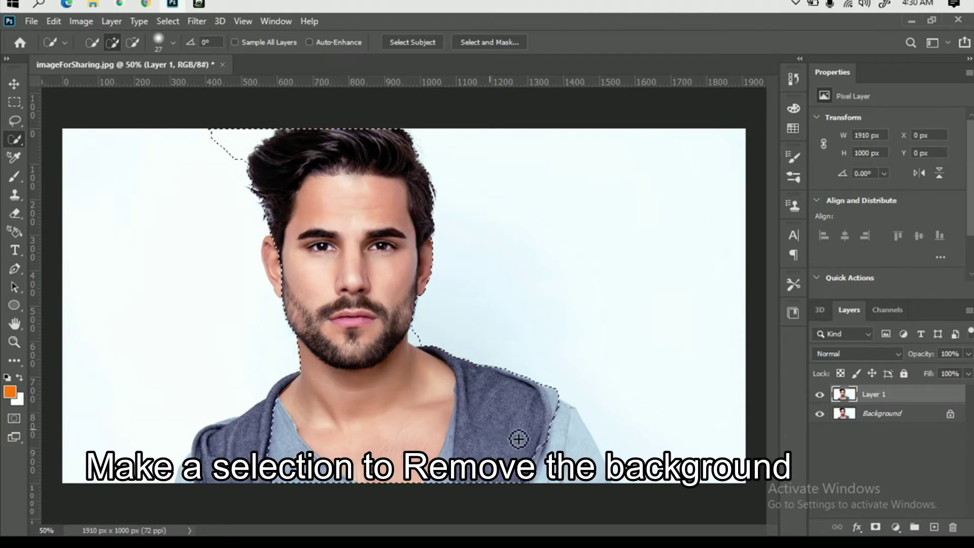
mouse_move(294, 442)
left_mouse_down()
mouse_move(195, 492)
mouse_move(182, 486)
left_mouse_up()
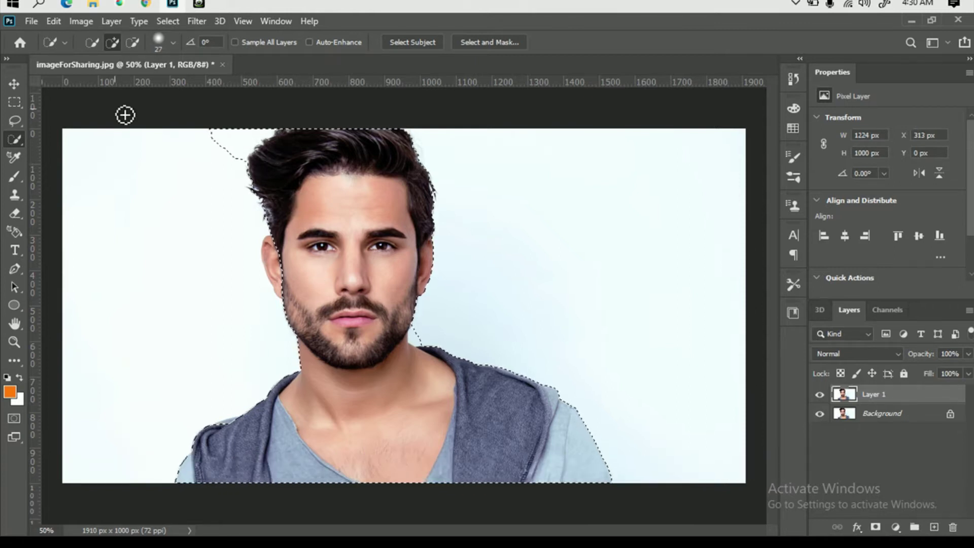
key("alt")
mouse_move(213, 137)
left_mouse_down()
mouse_move(245, 144)
mouse_move(227, 152)
mouse_move(235, 155)
left_mouse_up()
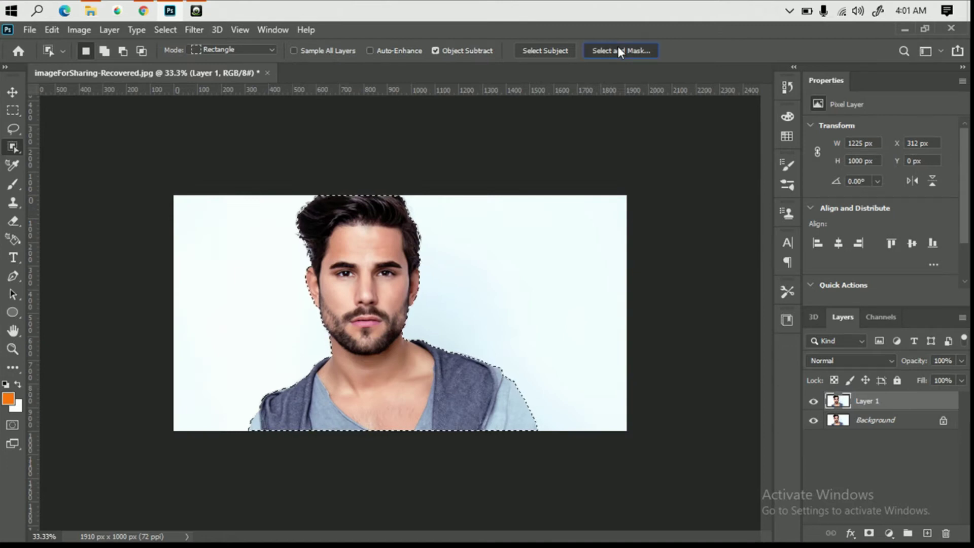
left_click(618, 46)
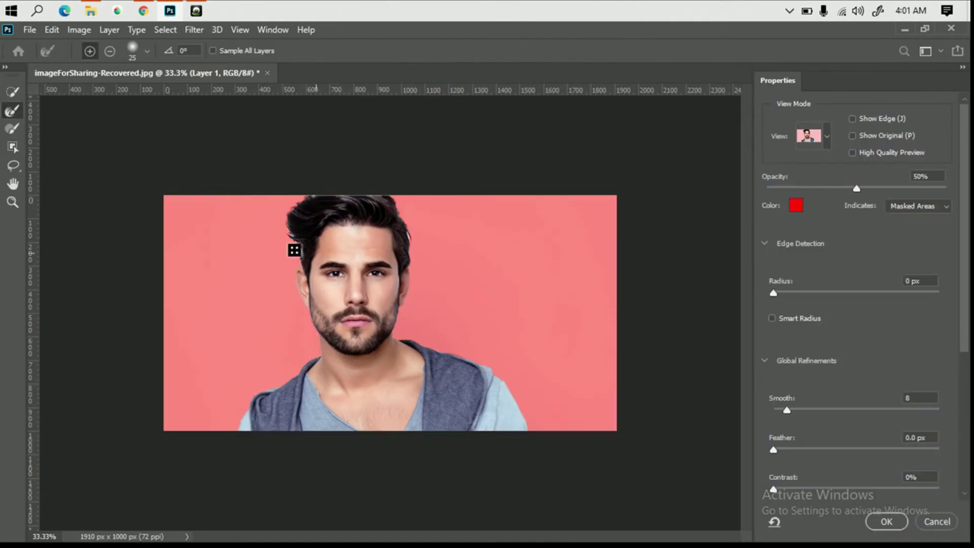
- Zoom in on the portrait and set the Refine Edge brush to 52 px
right_click(327, 251)
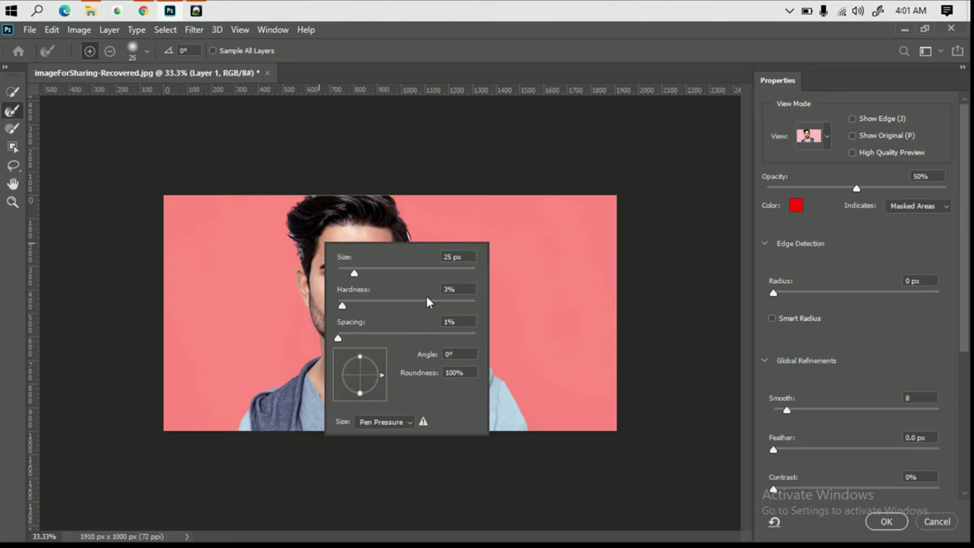
left_click(156, 167)
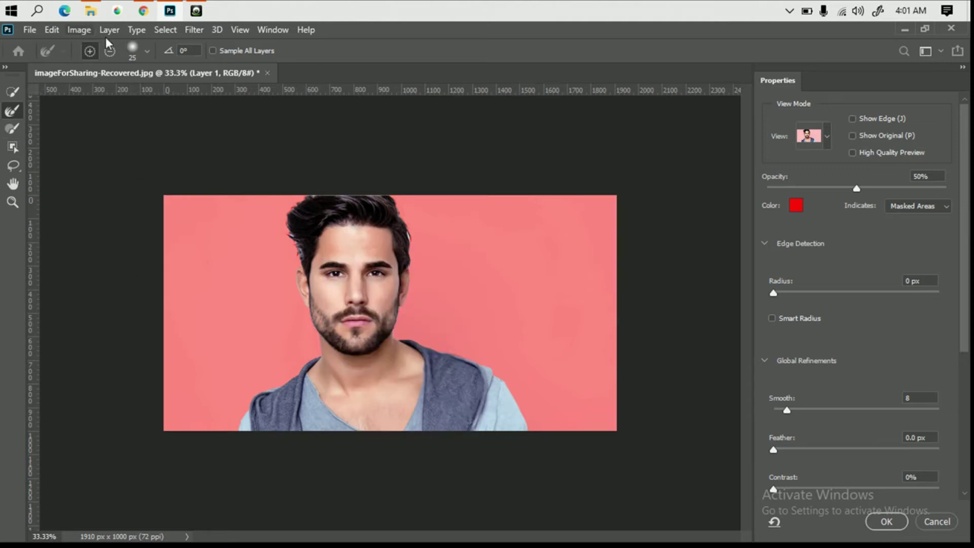
key("ctrl+plus")
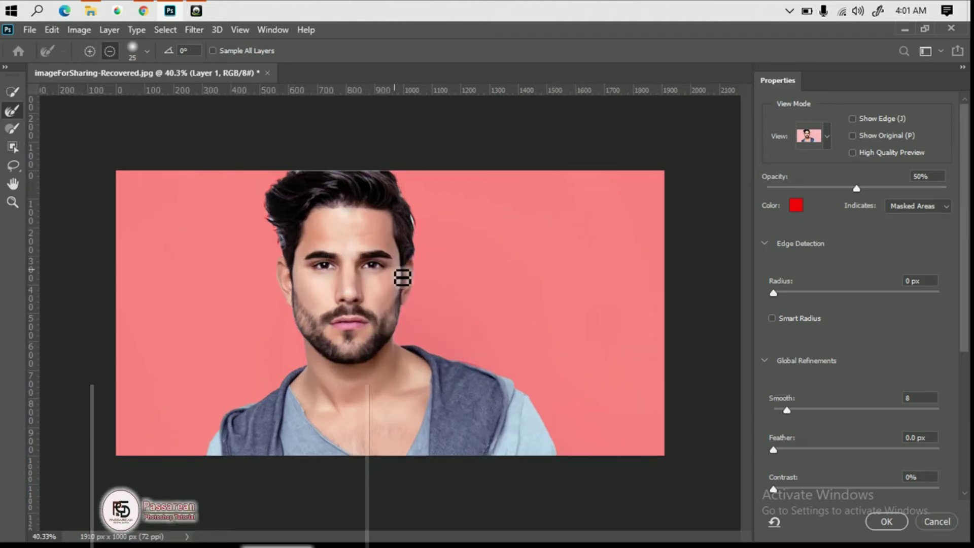
key("ctrl+plus")
key("ctrl+plus")
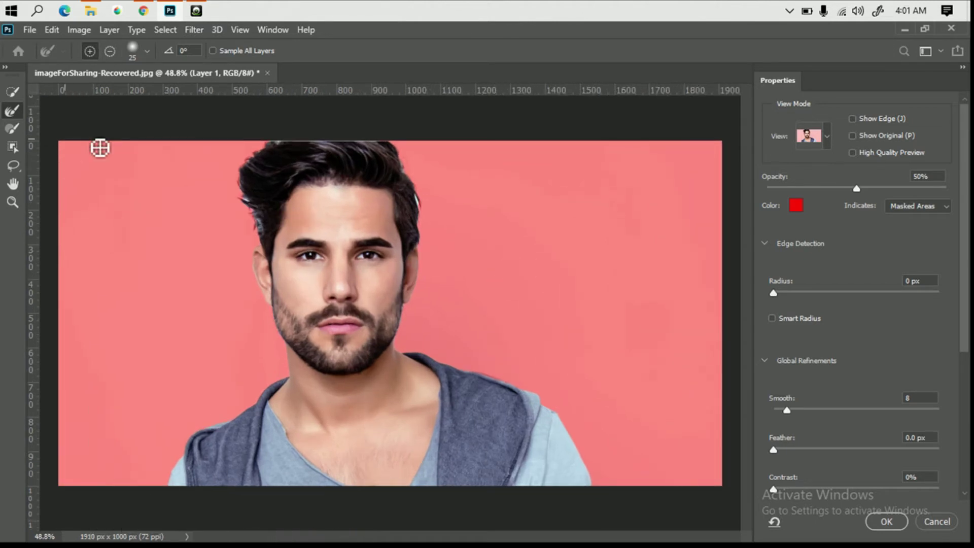
right_click(322, 239)
left_click_drag(361, 262, 368, 262)
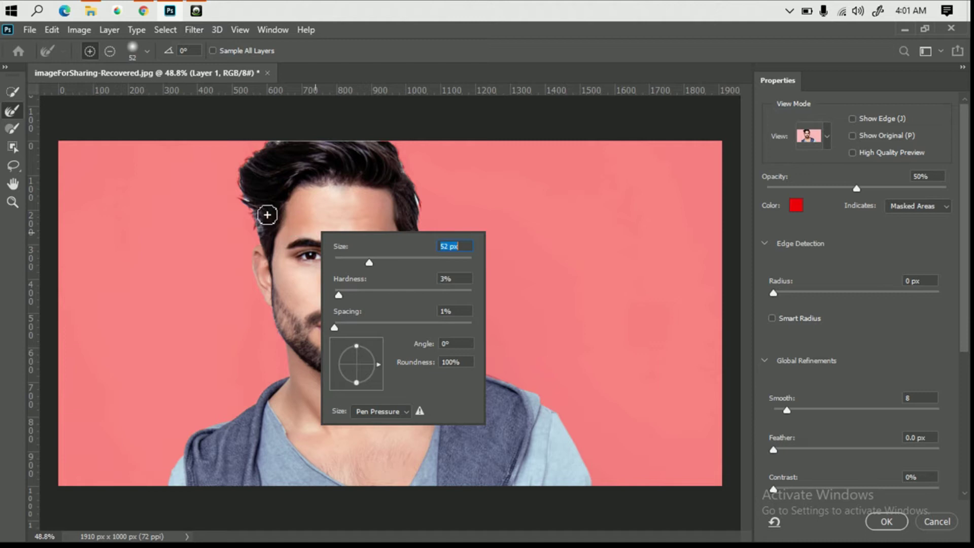
key("Return")
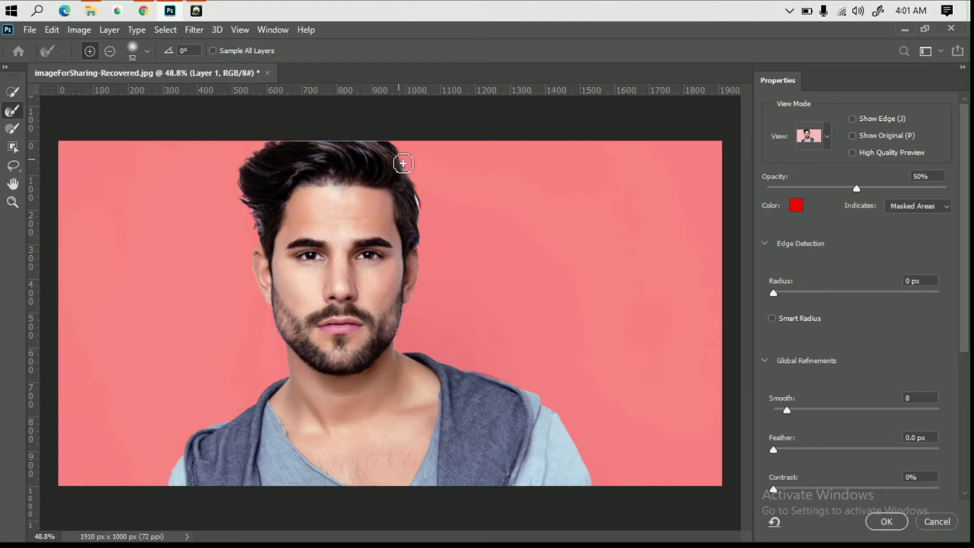
- Refine the right hair and shoulder edges and output to a new layer with mask
mouse_move(416, 183)
left_mouse_down()
mouse_move(404, 169)
mouse_move(427, 236)
left_mouse_up()
left_click_drag(543, 396, 495, 374)
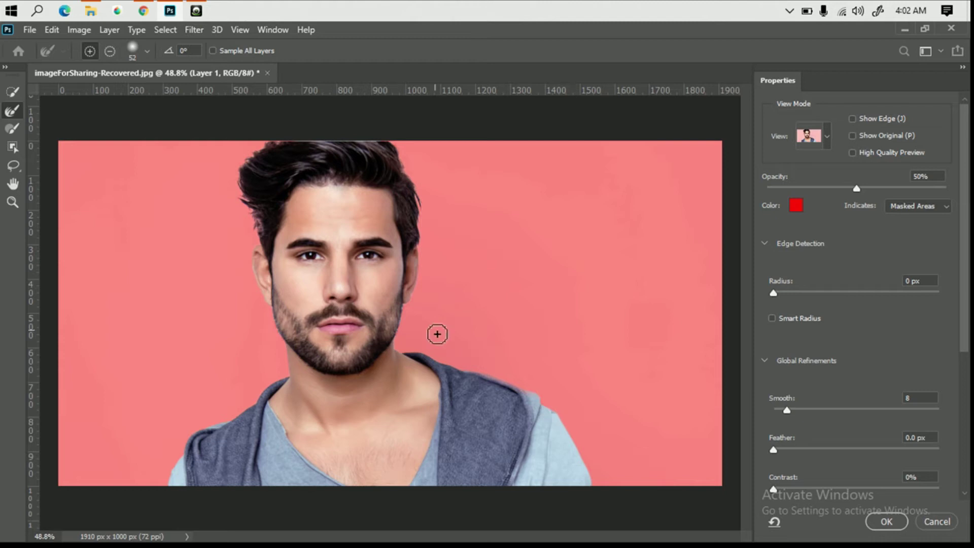
left_click(885, 522)
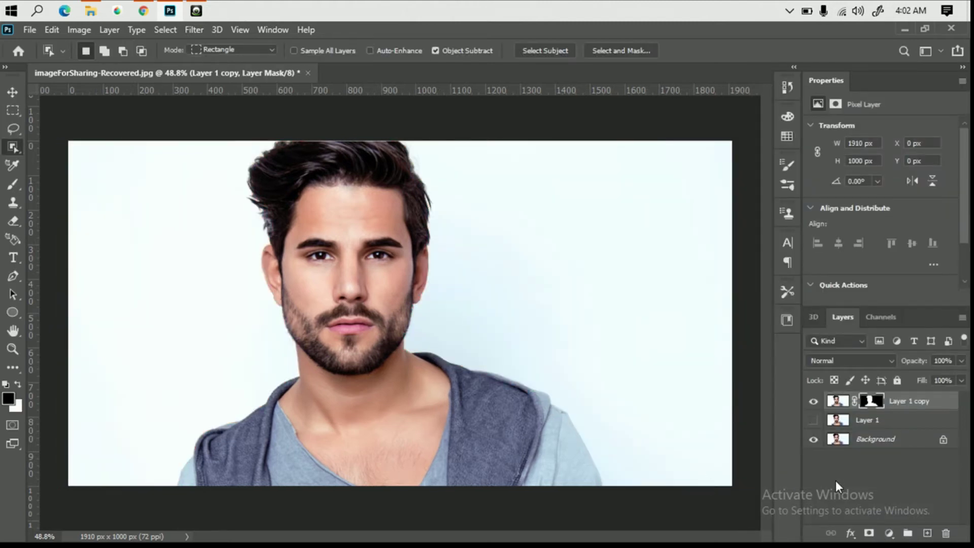
- Hide the Background layer and convert Layer 1 copy to a Smart Object
left_click(813, 439)
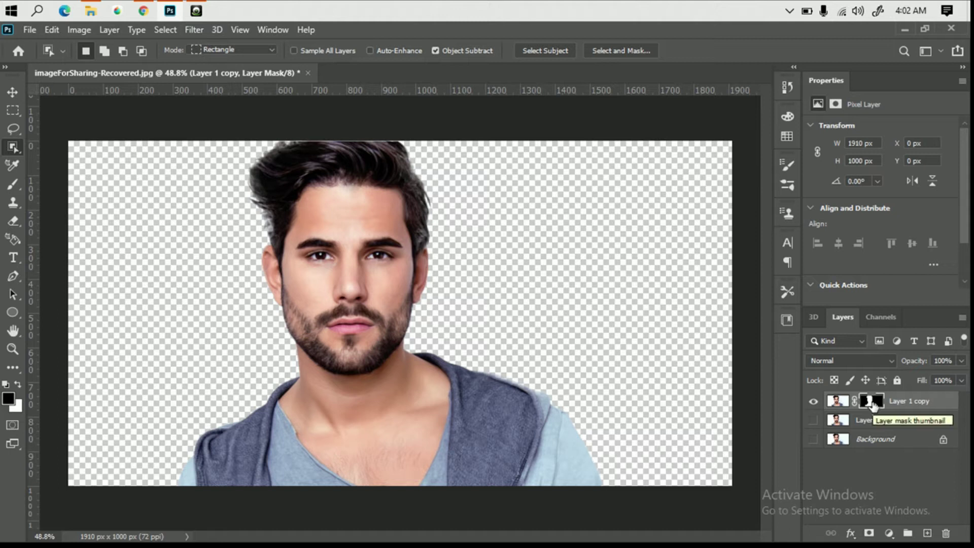
key("b")
left_click(837, 401)
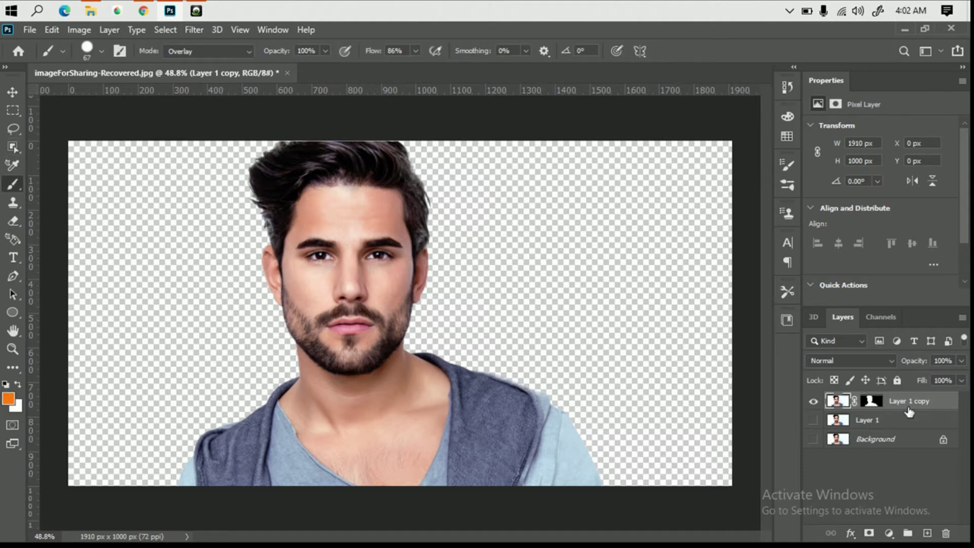
right_click(908, 412)
left_click(786, 217)
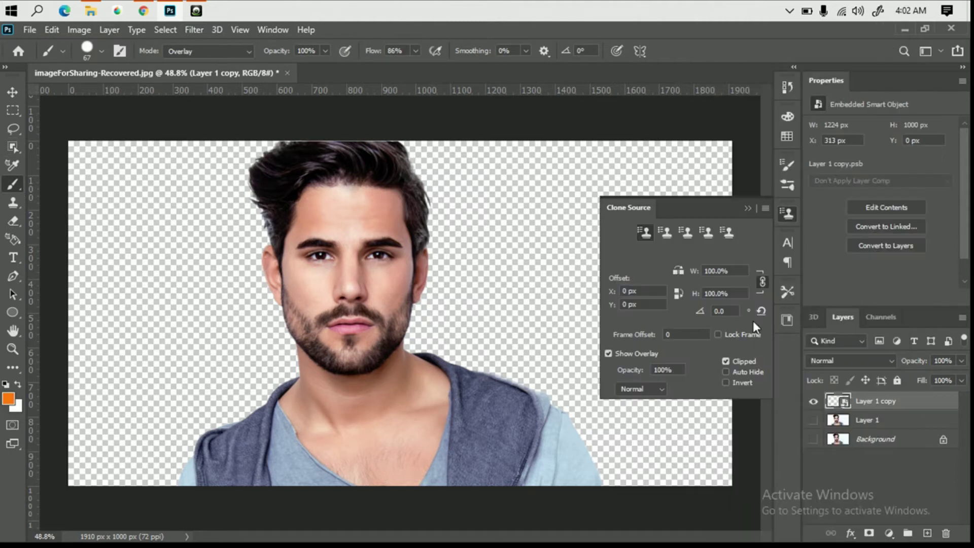
left_click(747, 208)
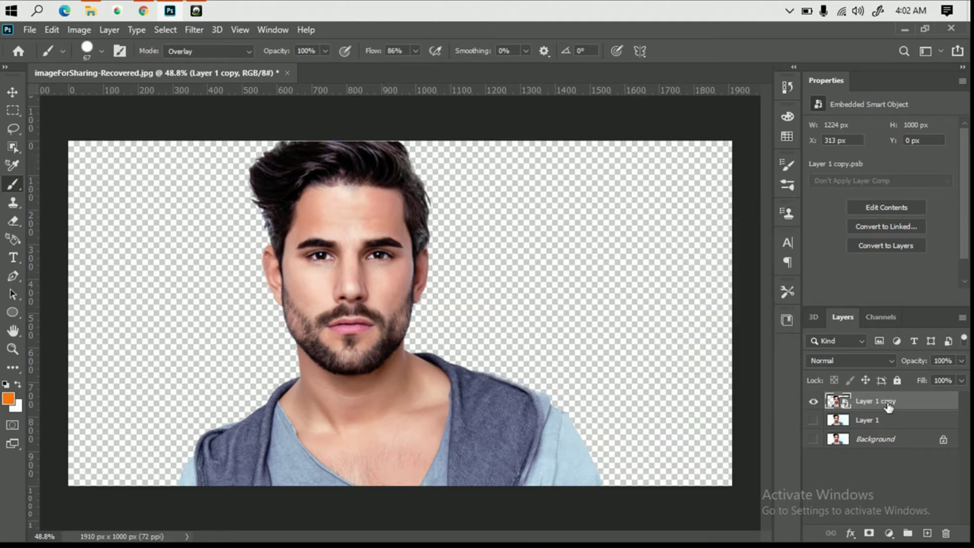
- Rasterize Layer 1 copy by painting on it with the Brush tool
right_click(887, 406)
left_click(589, 126)
left_click(209, 245)
left_click(465, 238)
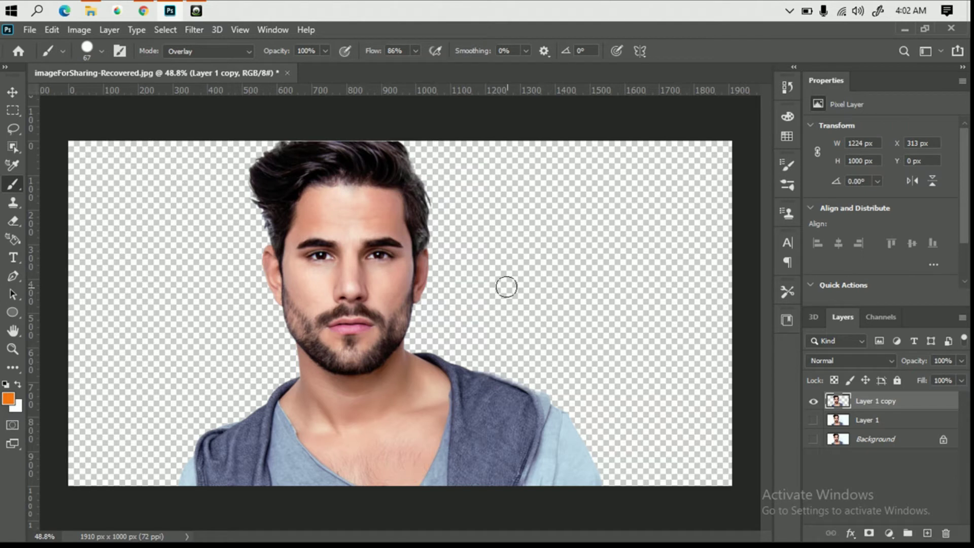
left_click(13, 348)
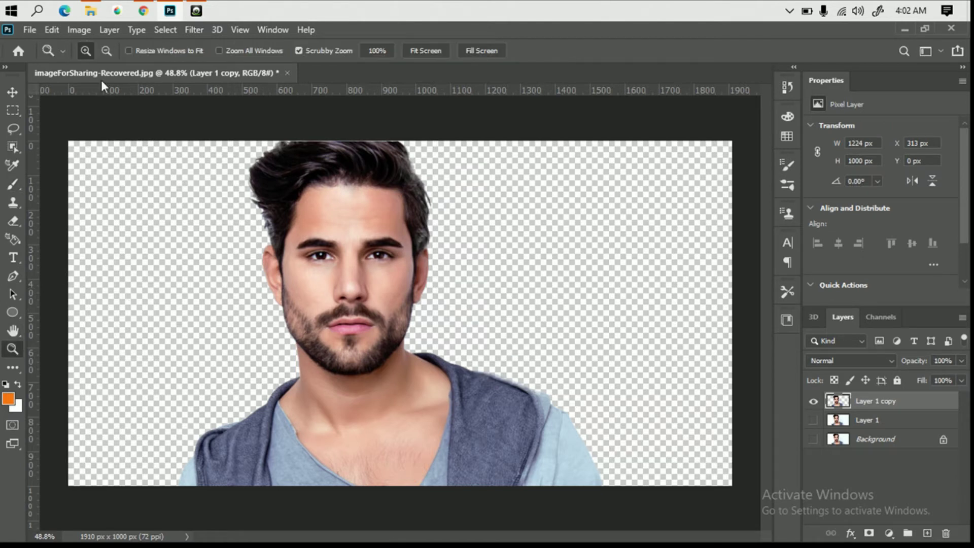
- Apply Oil Paint with Stylization 2.9, Cleanliness 0.9, Scale 1.1 and Bristle Detail 10
left_click(333, 192)
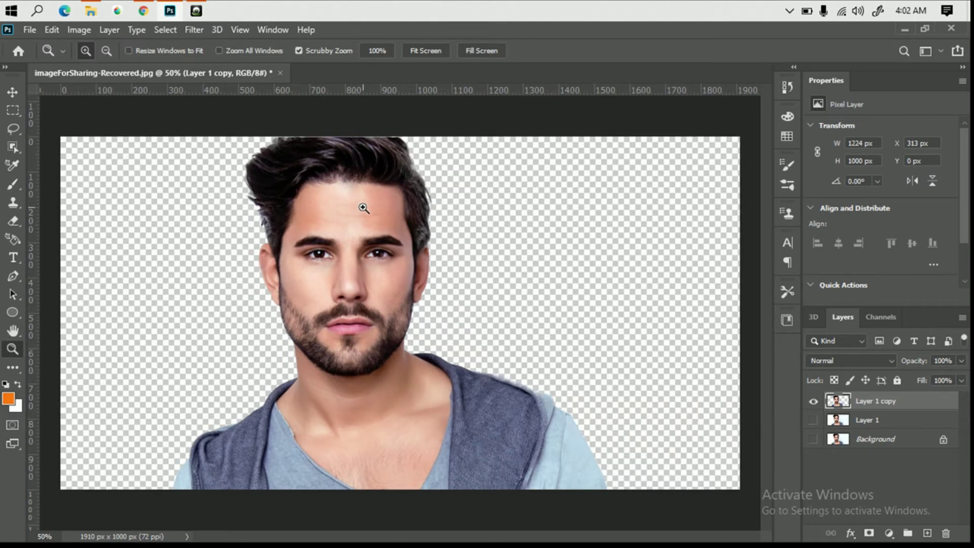
scroll(363, 208, "up", 1)
scroll(374, 206, "up", 1)
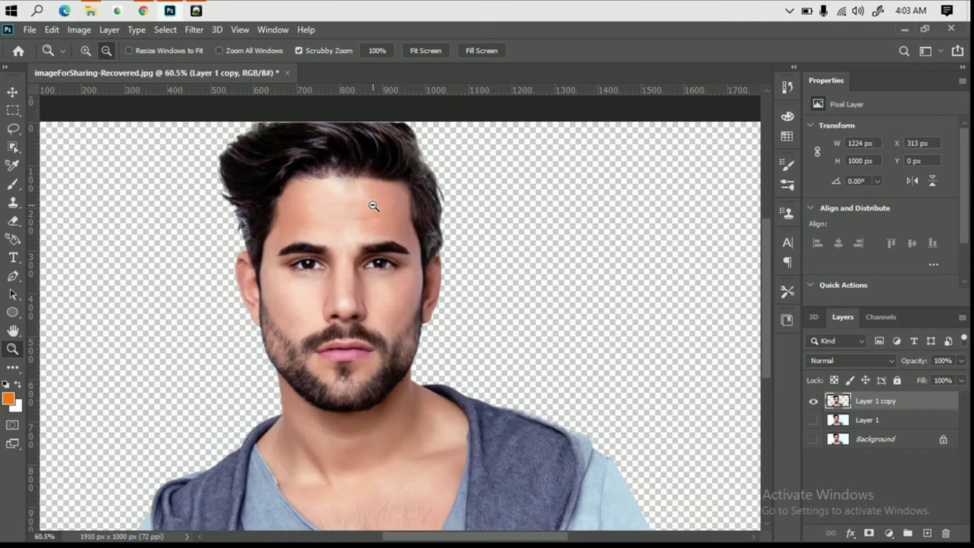
left_click(194, 29)
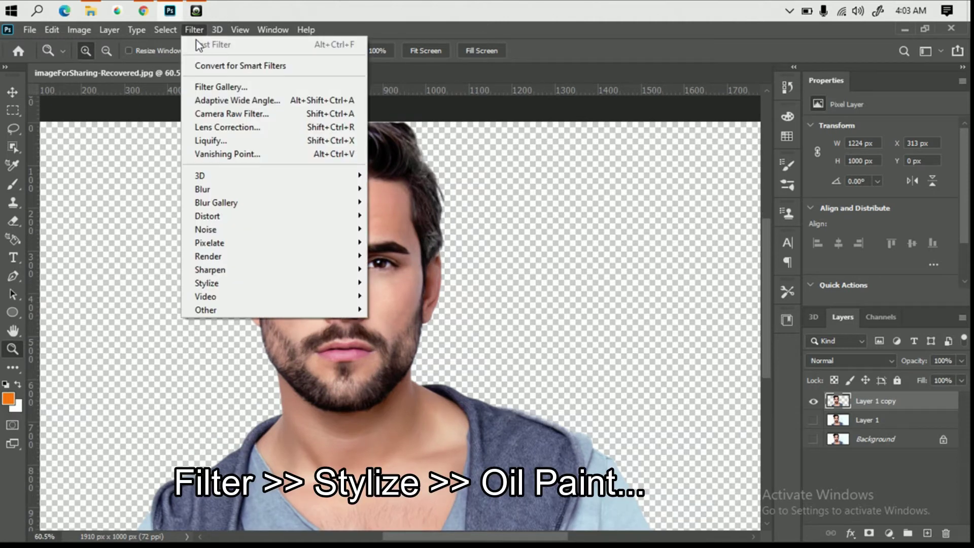
left_click(579, 60)
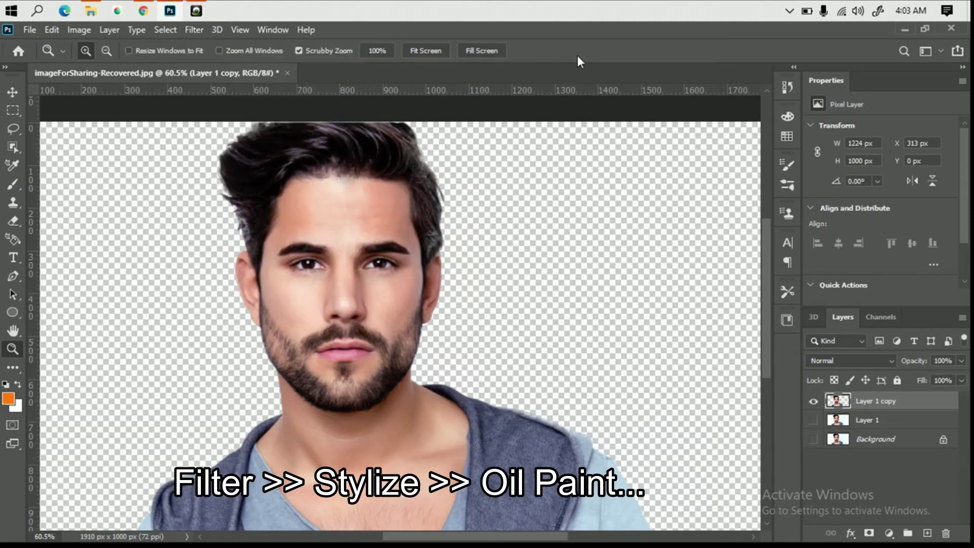
left_click(193, 29)
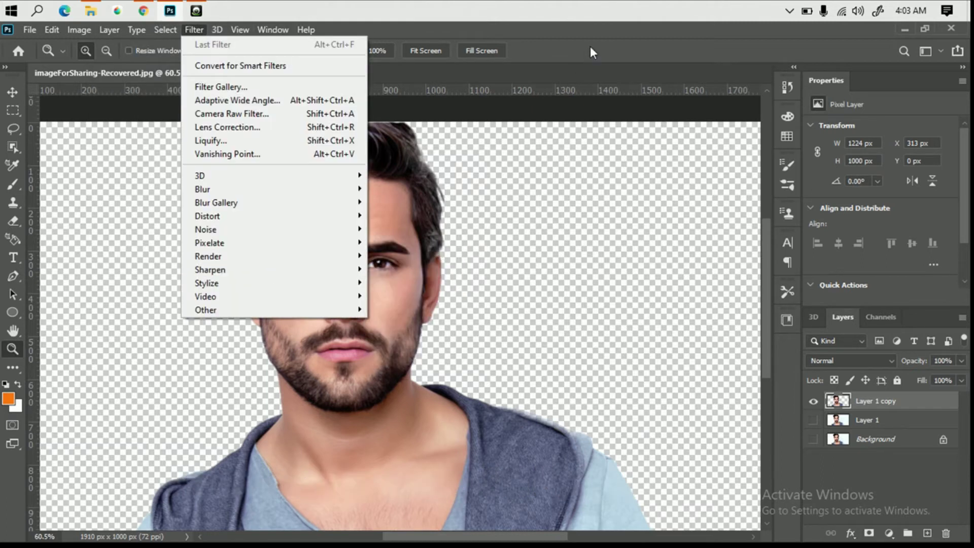
left_click(594, 48)
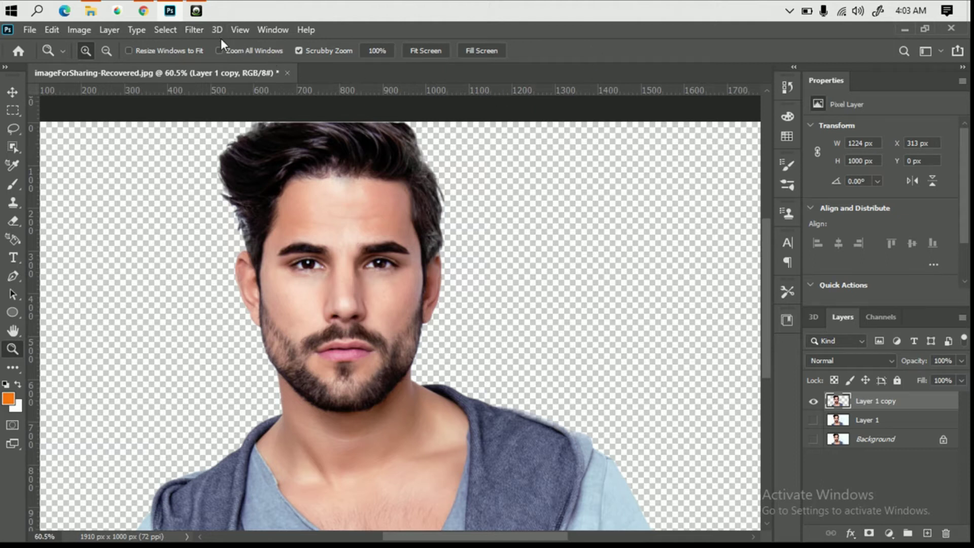
left_click(195, 30)
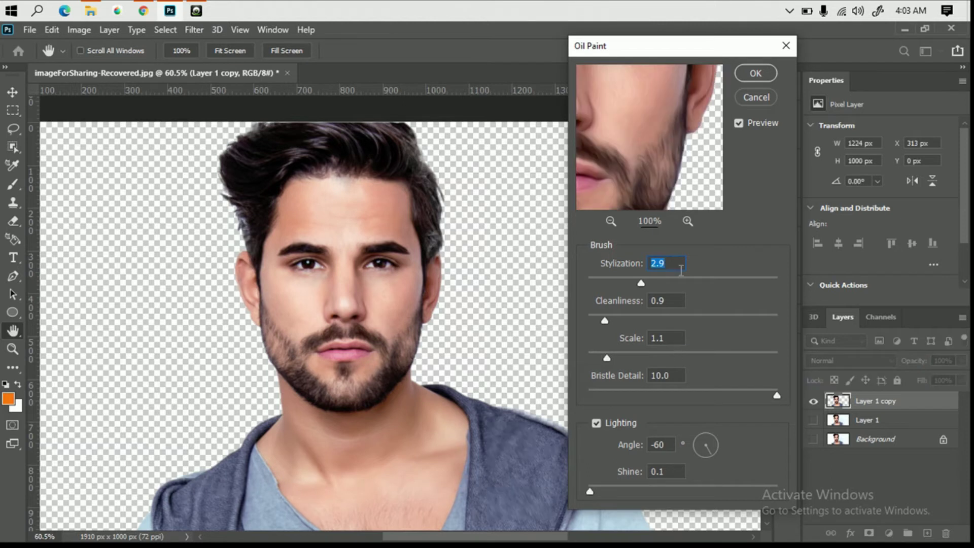
left_click_drag(684, 132, 686, 180)
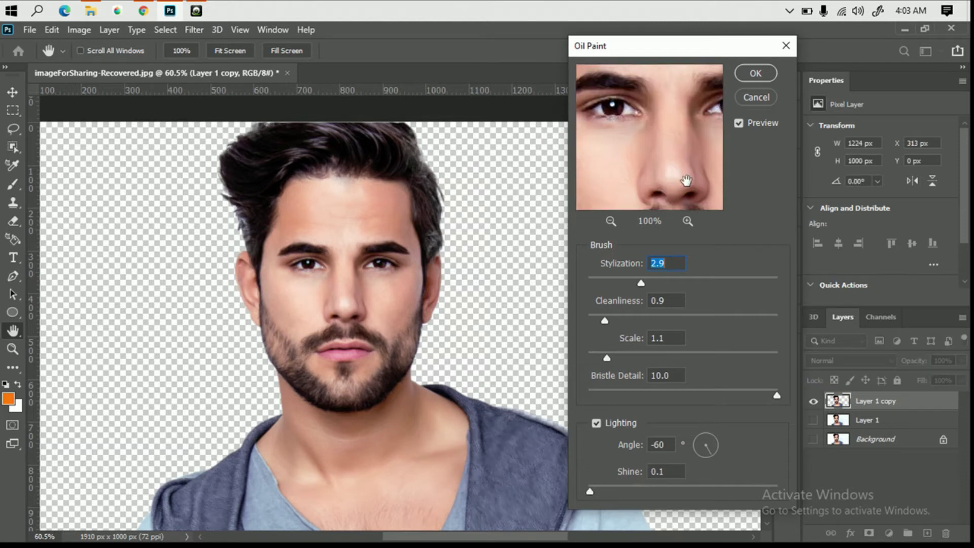
left_click(756, 74)
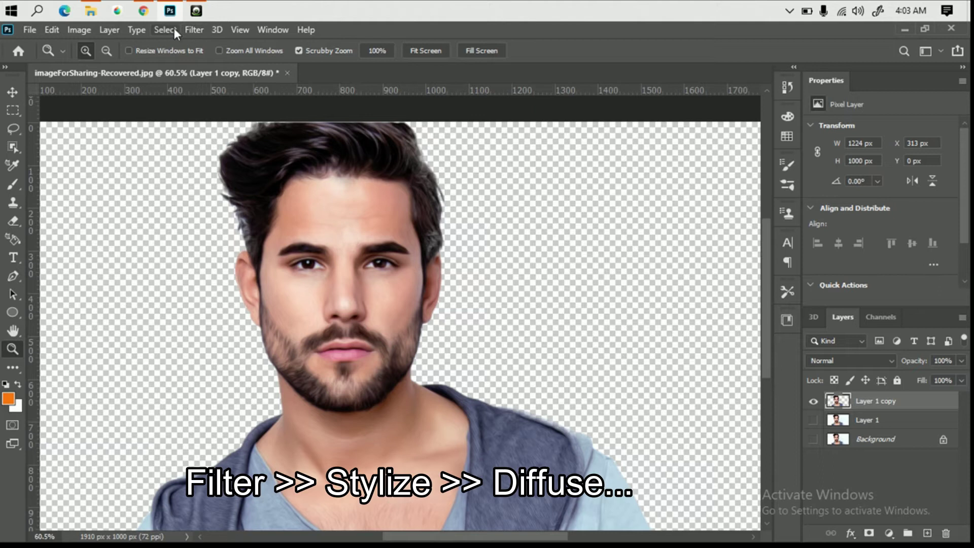
- Apply the Stylize > Diffuse filter in Anisotropic mode to Layer 1 copy
left_click(194, 30)
mouse_move(229, 283)
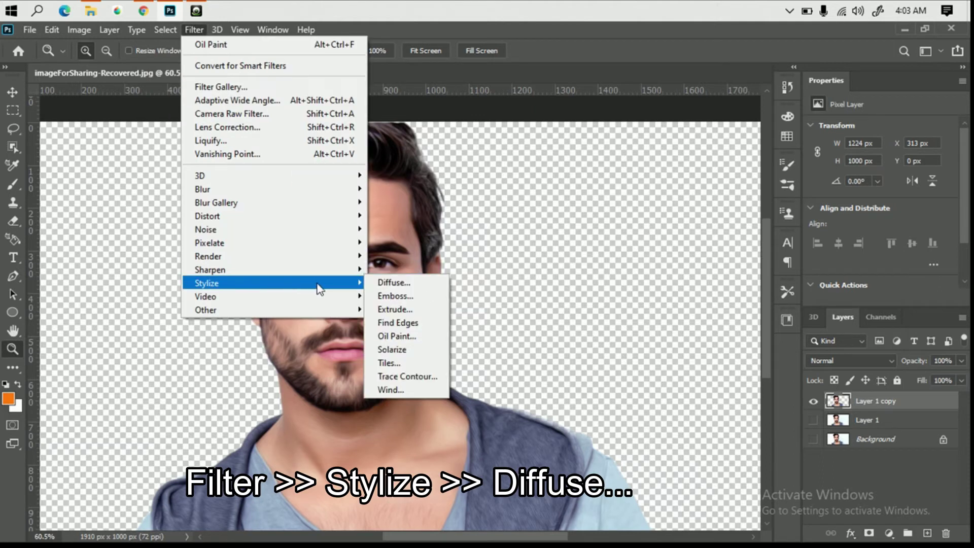
left_click(554, 265)
left_click(192, 30)
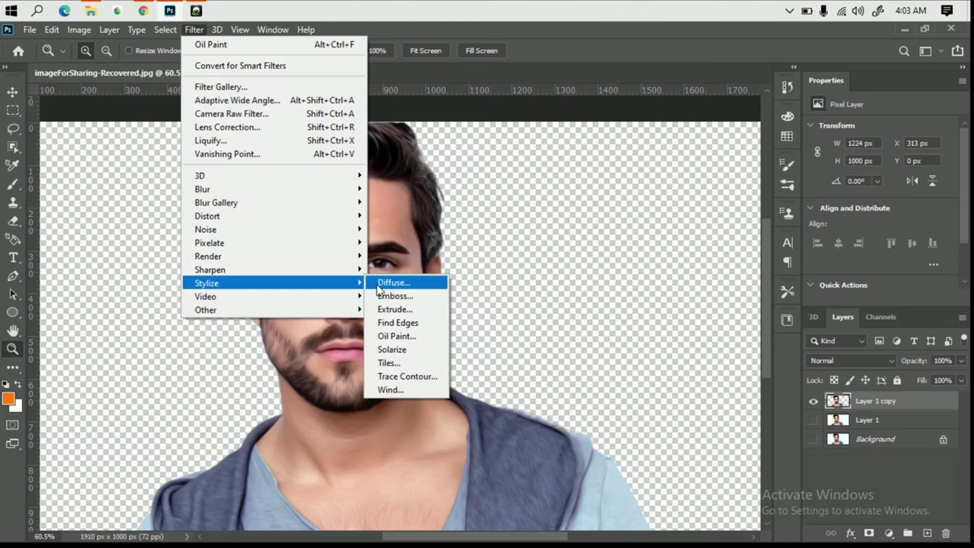
left_click(406, 282)
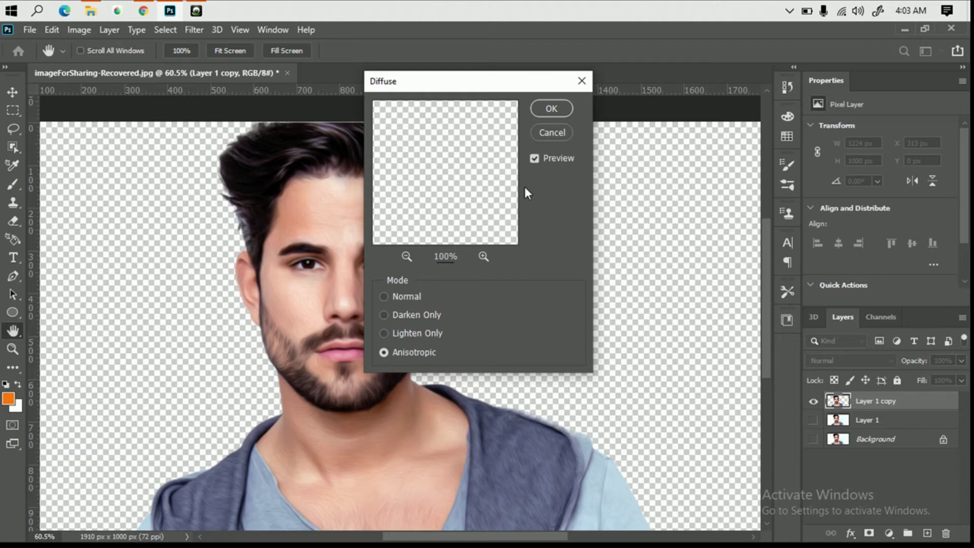
left_click(551, 108)
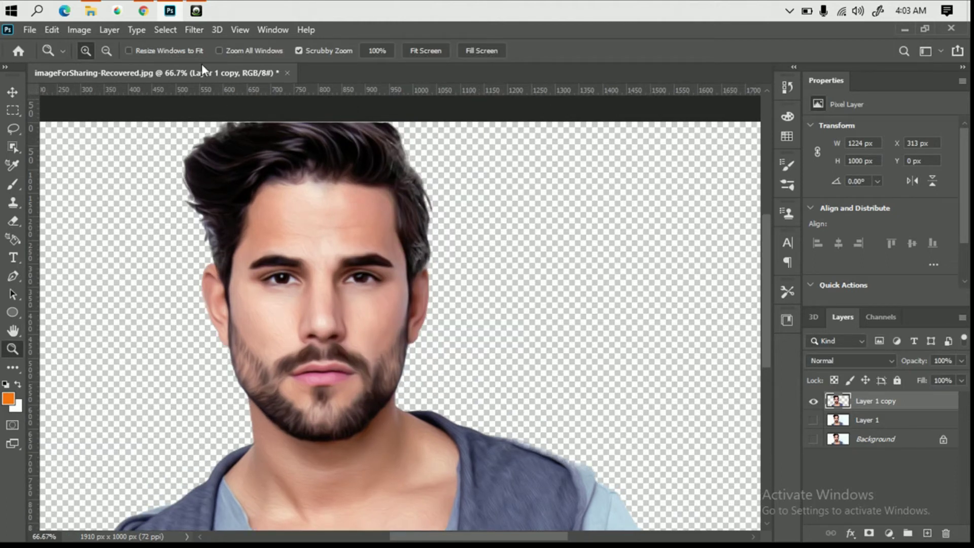
- Rotate the layer 90° clockwise twice, reapplying Diffuse after each turn
left_click(60, 31)
mouse_move(96, 350)
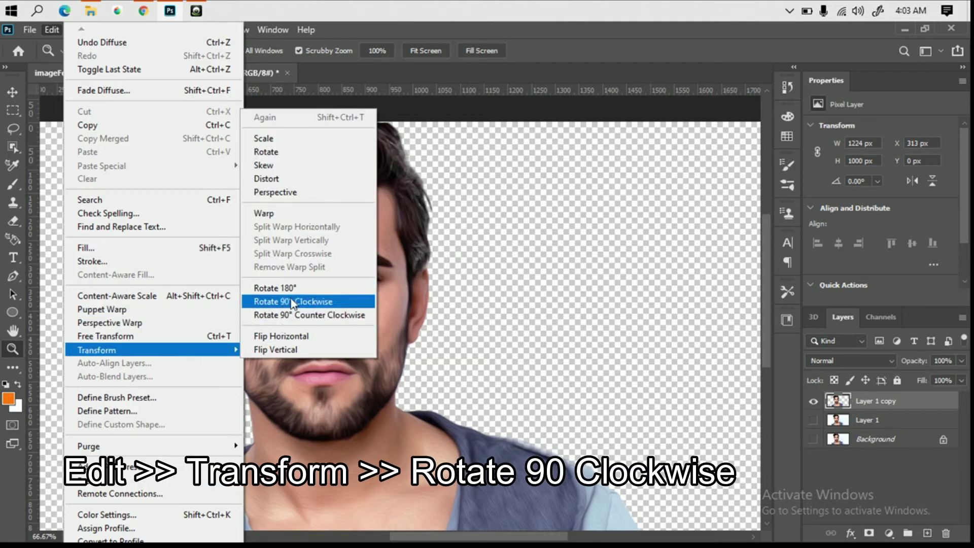
left_click(292, 302)
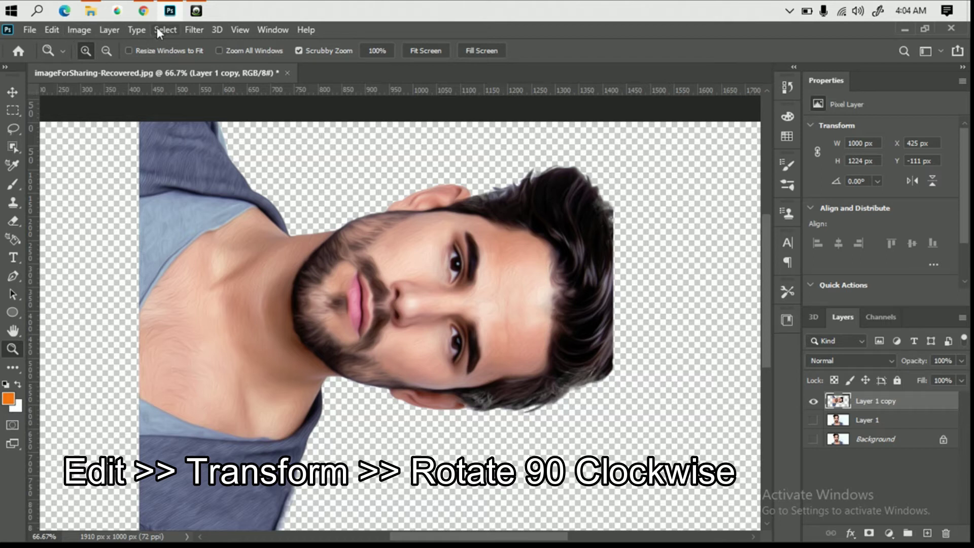
left_click(189, 32)
key("Escape")
left_click(53, 30)
mouse_move(97, 350)
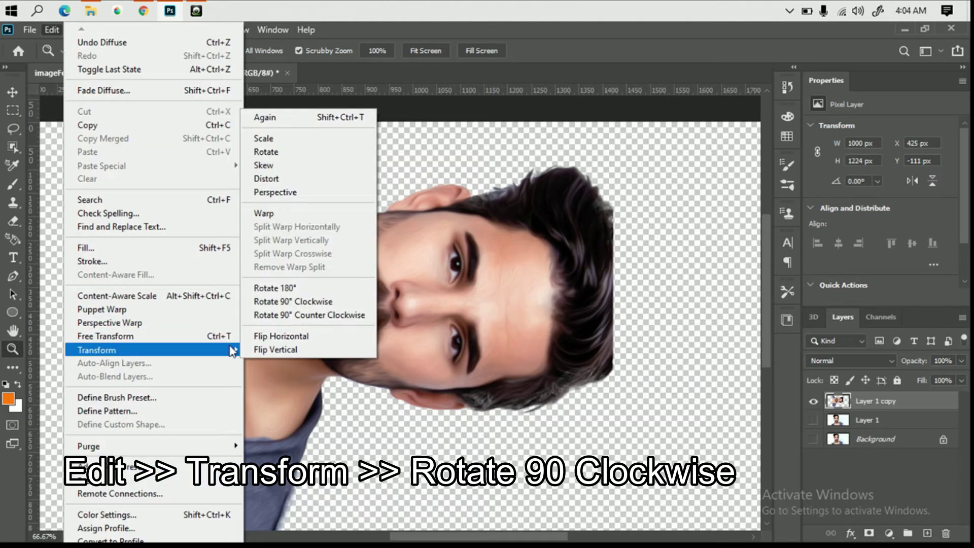
left_click(293, 300)
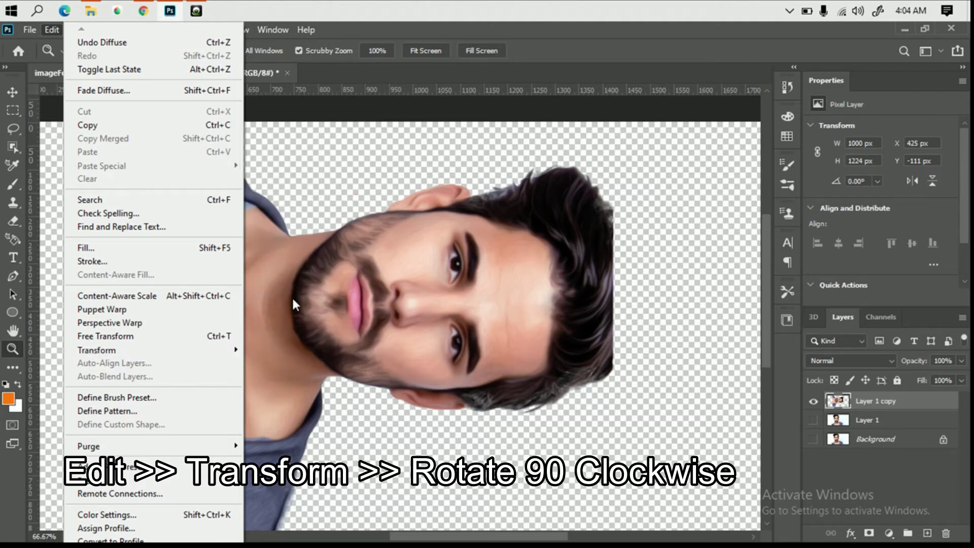
left_click(194, 30)
left_click(195, 57)
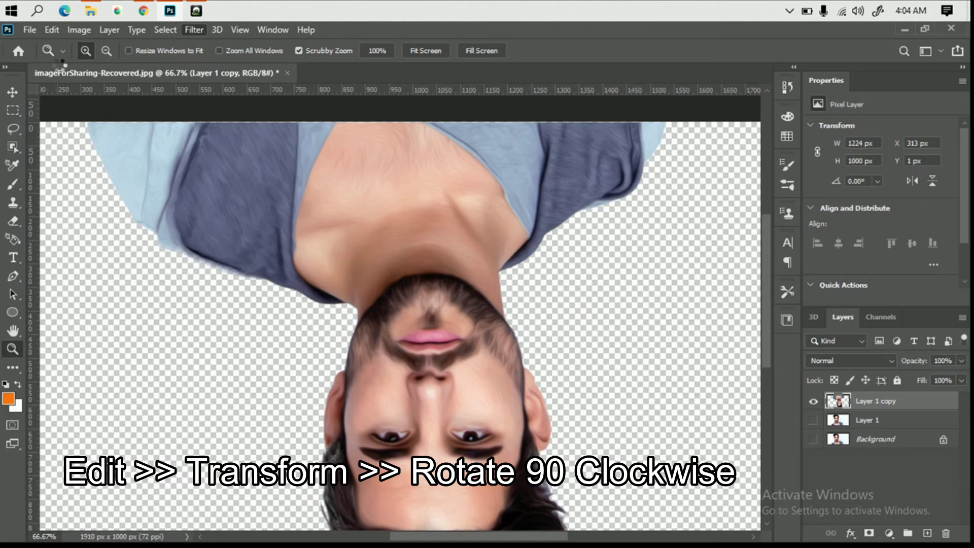
- Rotate and diffuse once more, then rotate the layer 90° clockwise back to upright
left_click(60, 31)
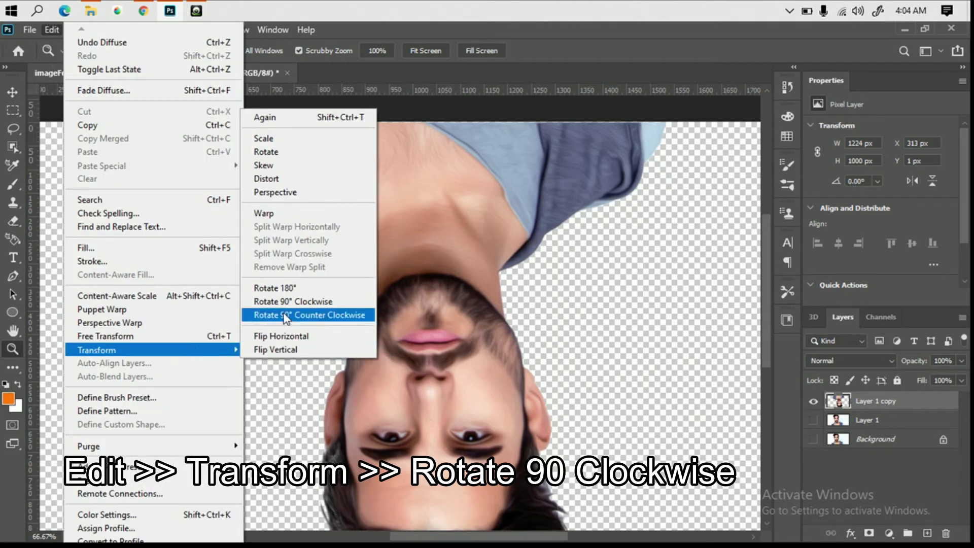
left_click(293, 302)
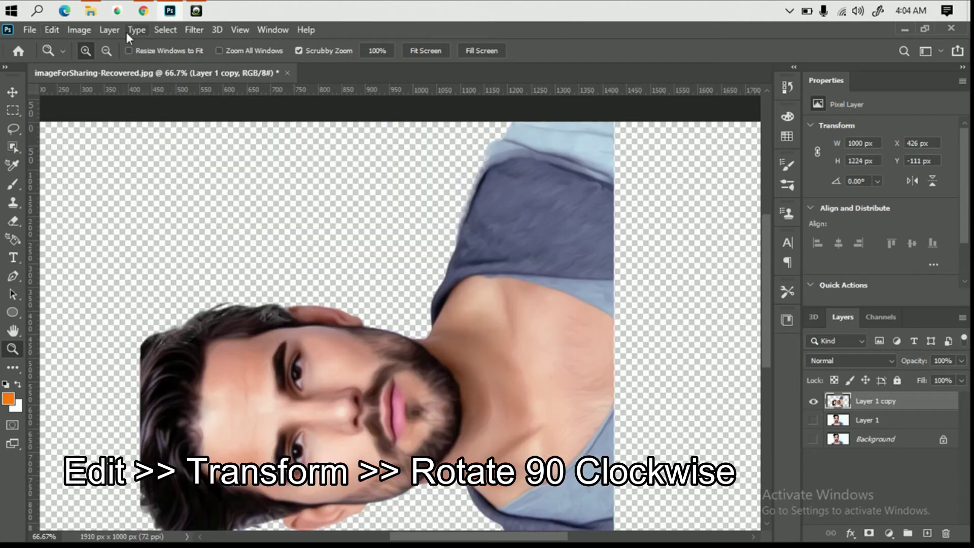
left_click(193, 31)
left_click(53, 29)
mouse_move(96, 350)
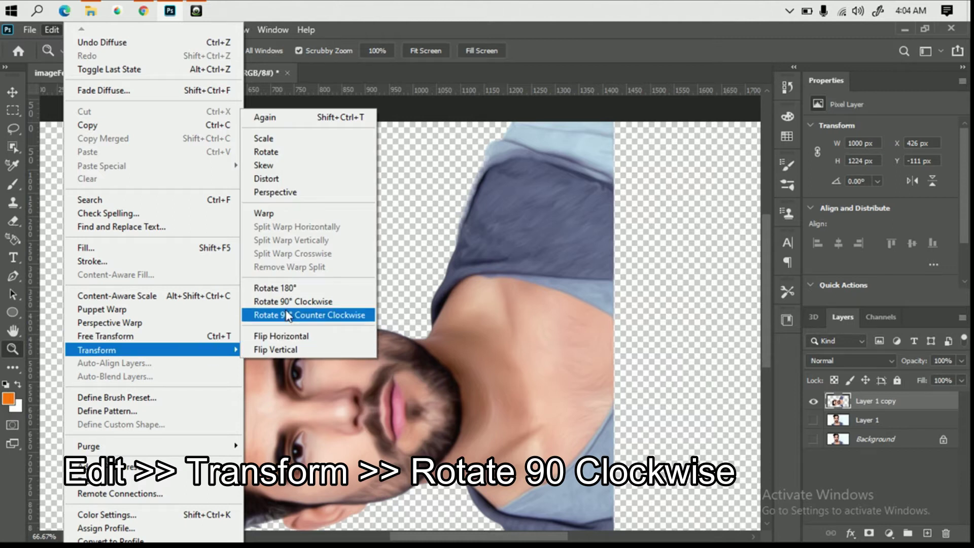
left_click(291, 303)
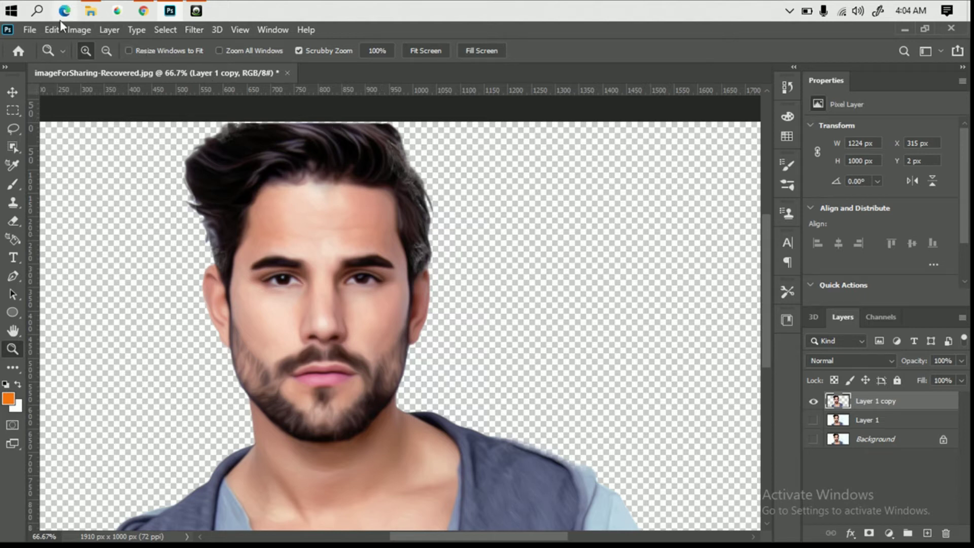
left_click(78, 29)
mouse_move(101, 66)
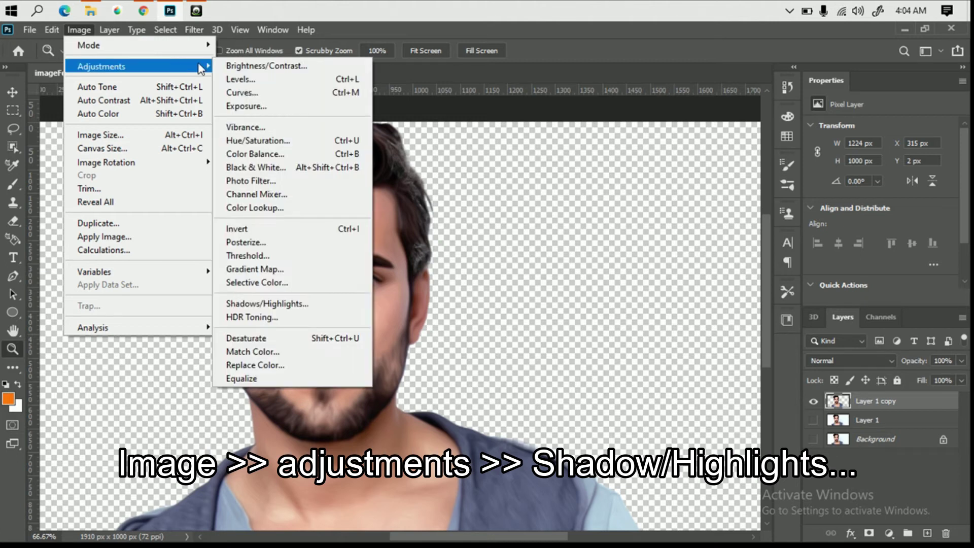
- Apply Shadows/Highlights with Shadows about 53% and Highlights about 36%, then duplicate the layer
left_click(300, 303)
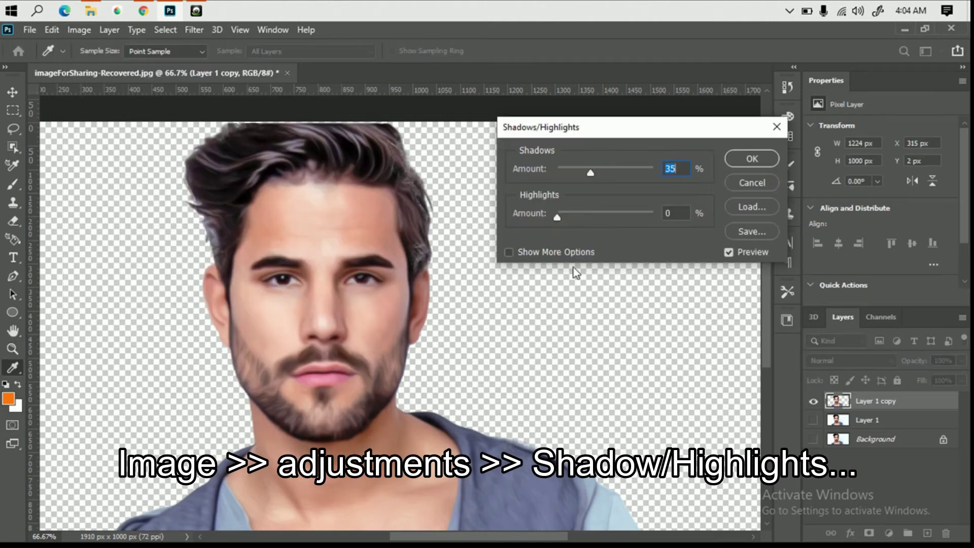
left_click_drag(560, 219, 589, 217)
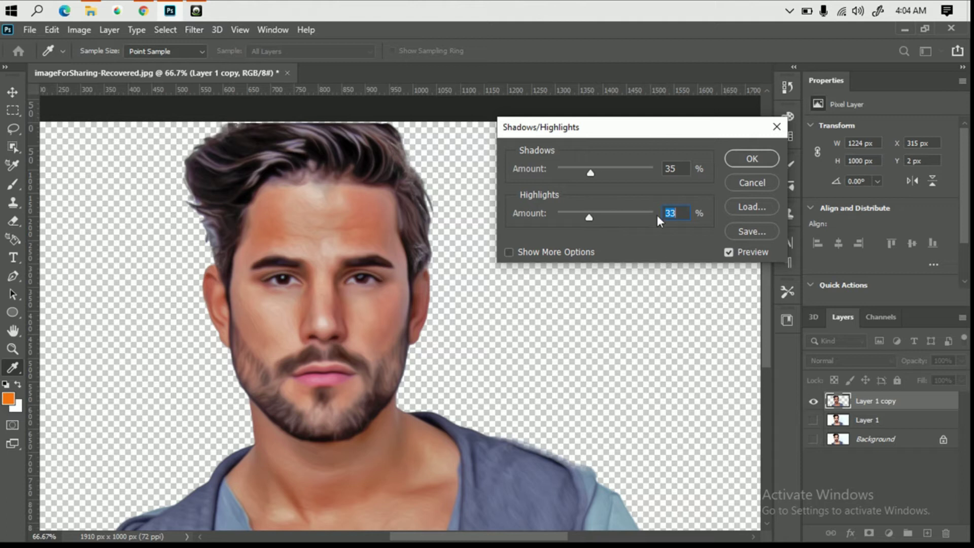
mouse_move(592, 172)
left_mouse_down()
mouse_move(617, 175)
mouse_move(609, 172)
left_mouse_up()
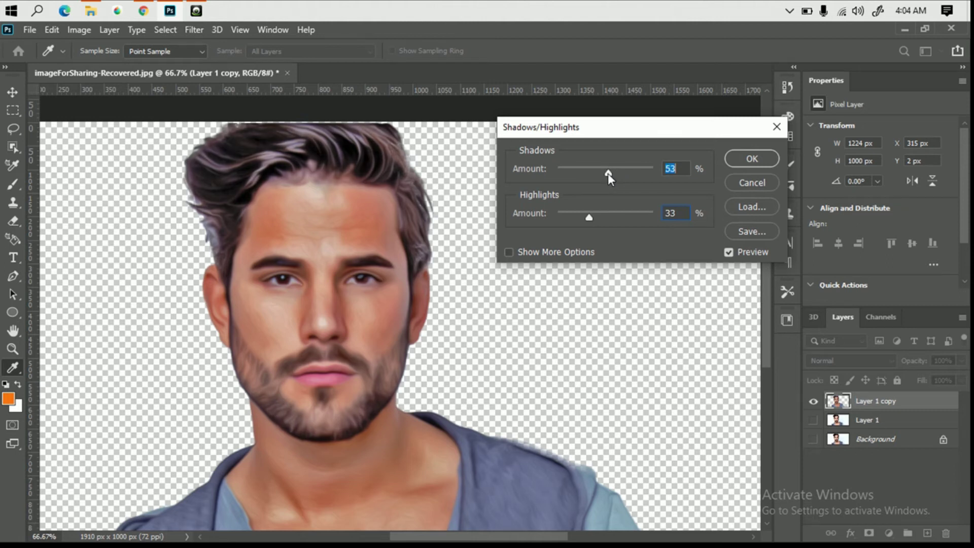
left_click_drag(592, 218, 597, 216)
left_click(749, 159)
key("z")
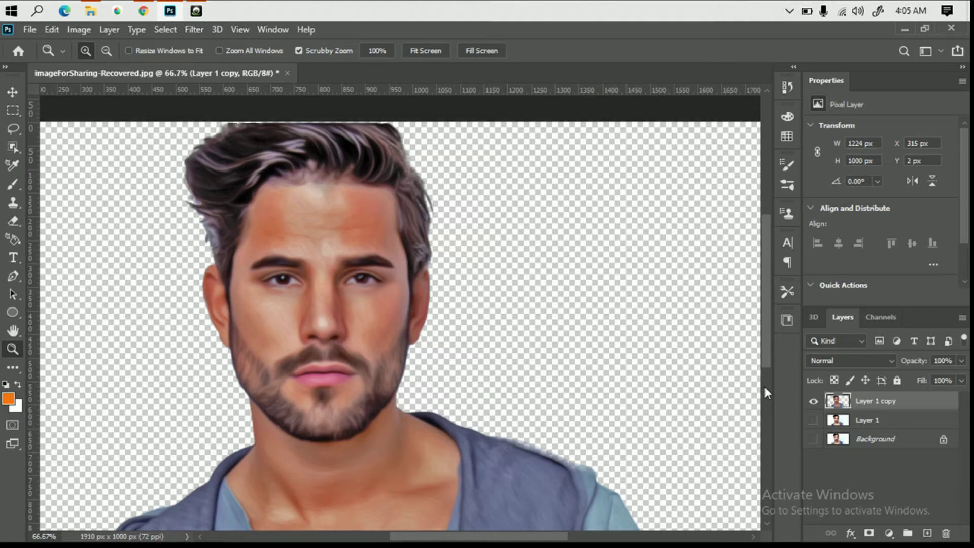
key("ctrl+j")
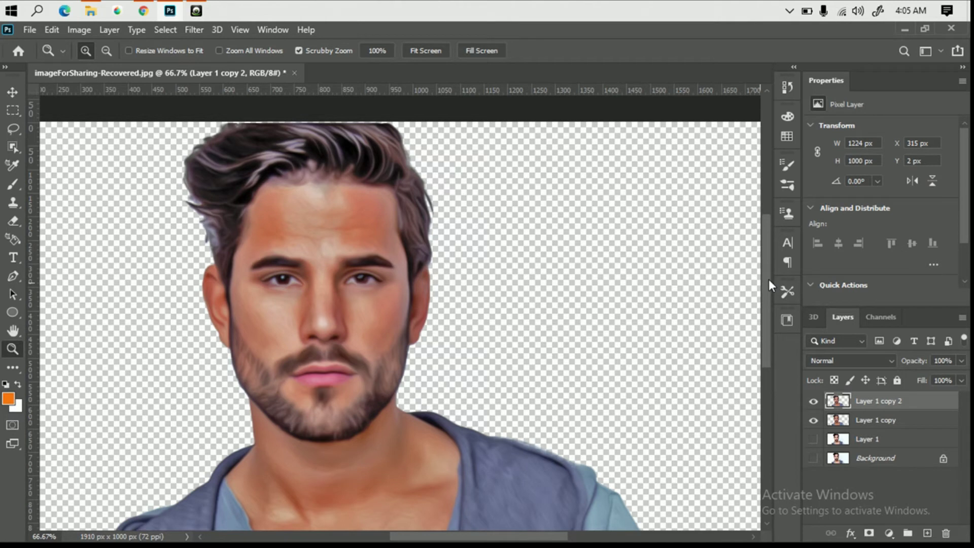
- Apply Poster Edges with Edge Thickness 1, Edge Intensity 0 and Posterization 2 via the Filter Gallery
scroll(764, 288, "down", 2)
scroll(757, 312, "down", 2)
scroll(756, 299, "up", 2)
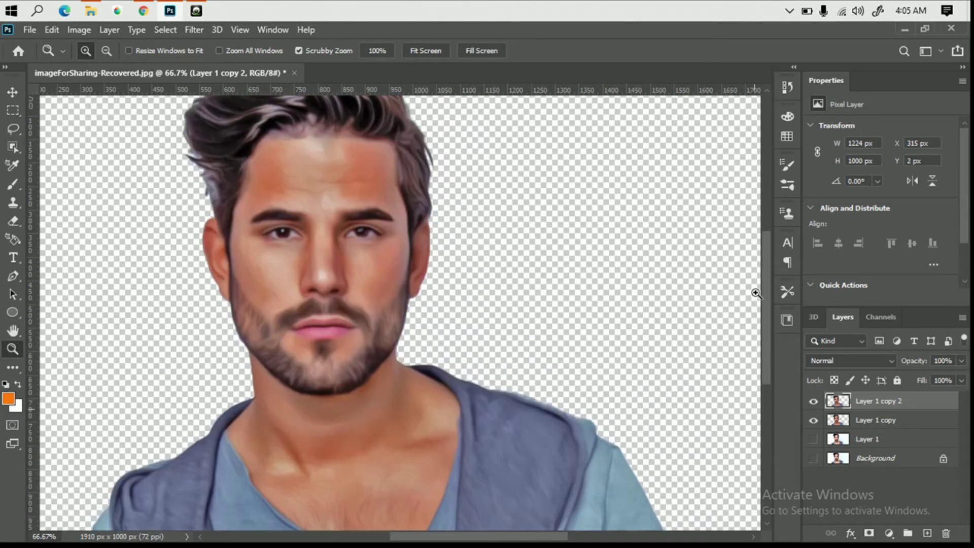
scroll(756, 293, "up", 2)
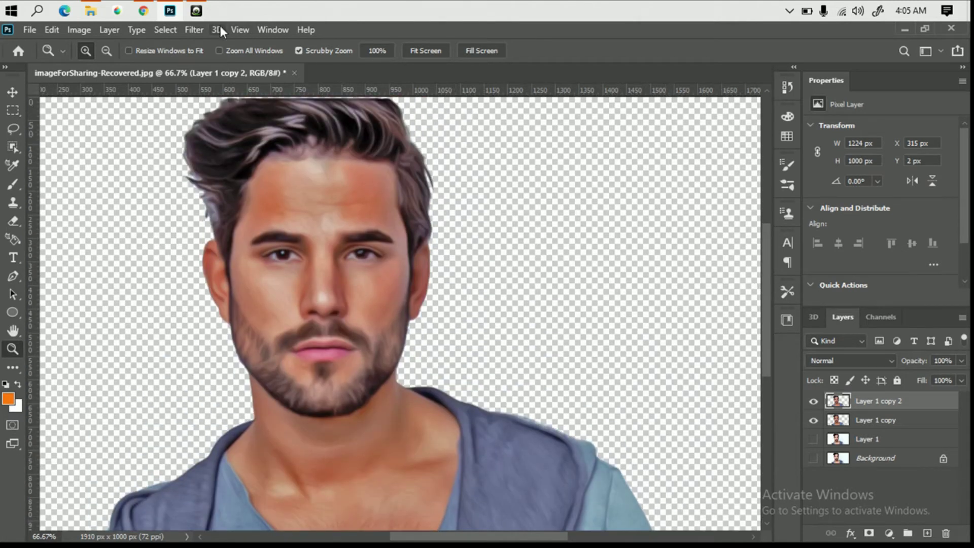
left_click(194, 29)
left_click(229, 88)
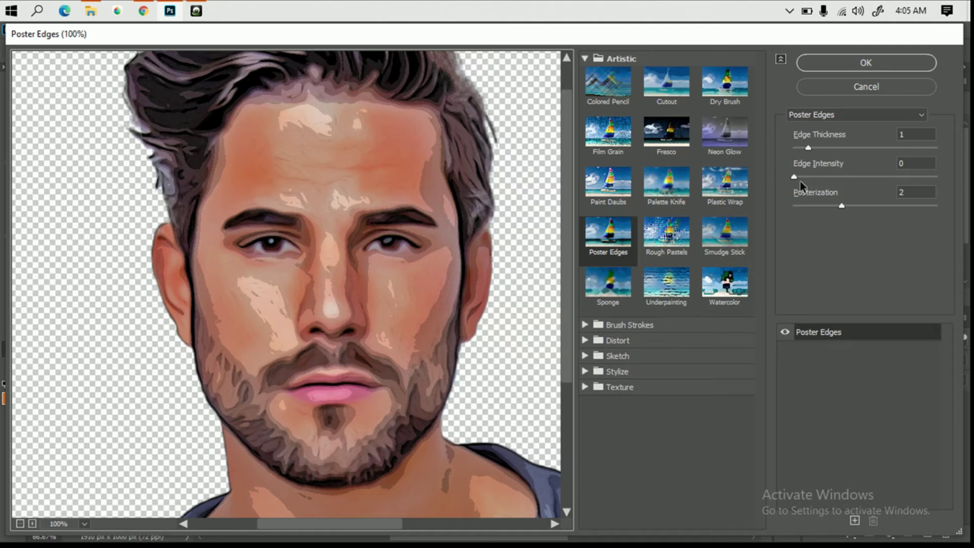
left_click(808, 176)
left_click_drag(807, 180, 792, 181)
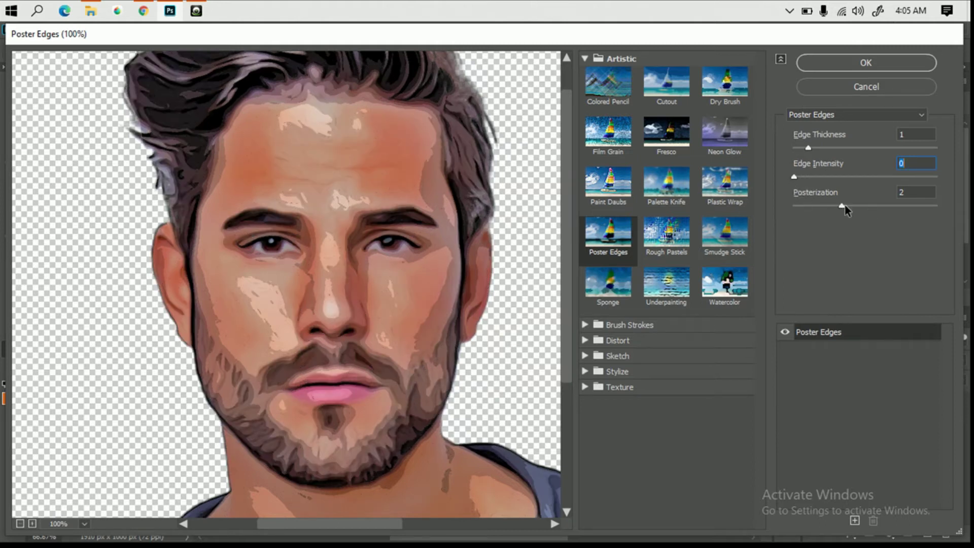
left_click(868, 68)
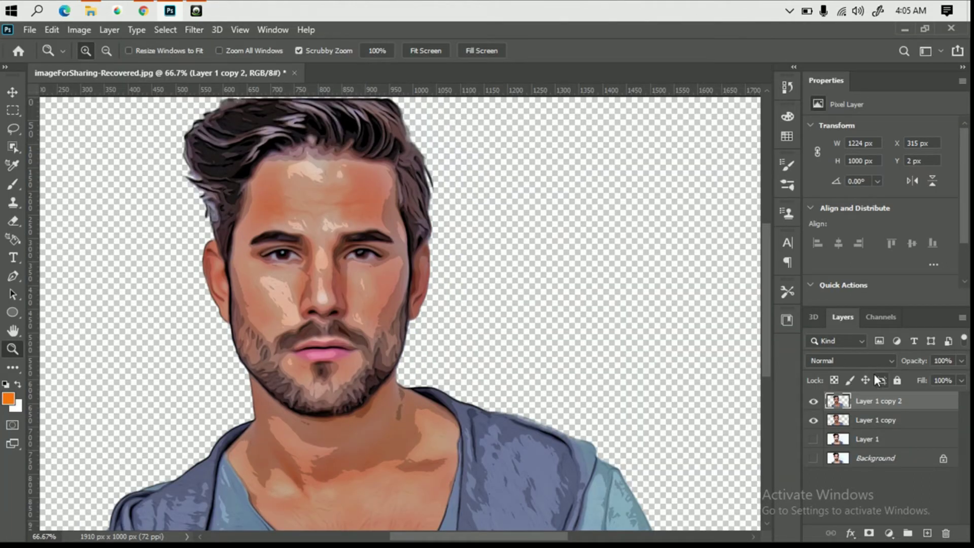
- Set Layer 1 copy 2's blend mode to Soft Light and zoom out to review the image
left_click(867, 359)
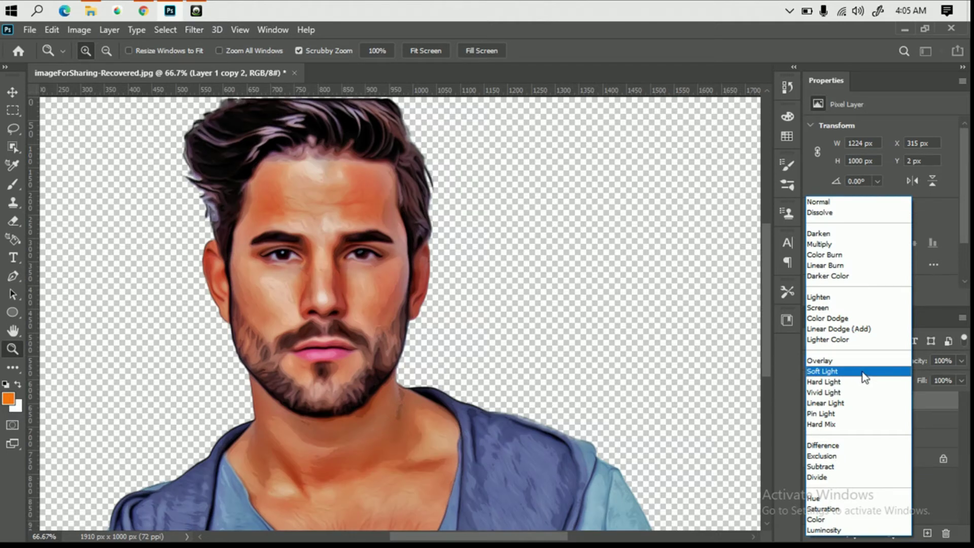
left_click(865, 376)
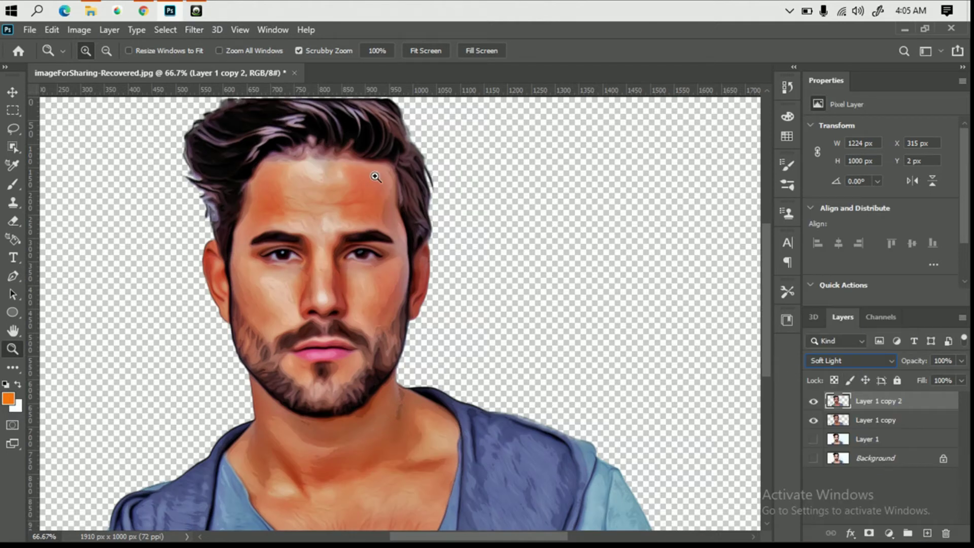
left_click(107, 51)
left_click(332, 185)
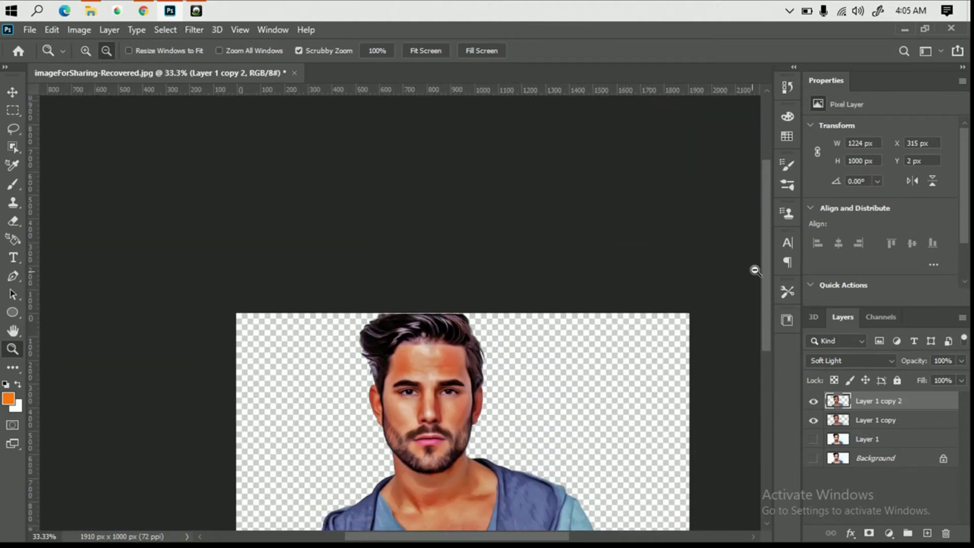
left_click_drag(763, 261, 763, 325)
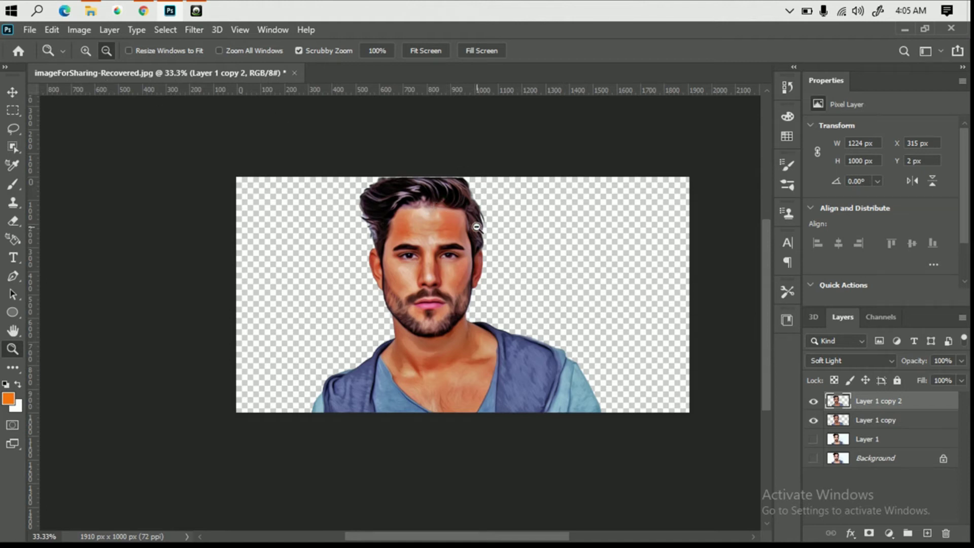
scroll(476, 226, "up", 1)
scroll(457, 219, "up", 1)
scroll(456, 220, "up", 1)
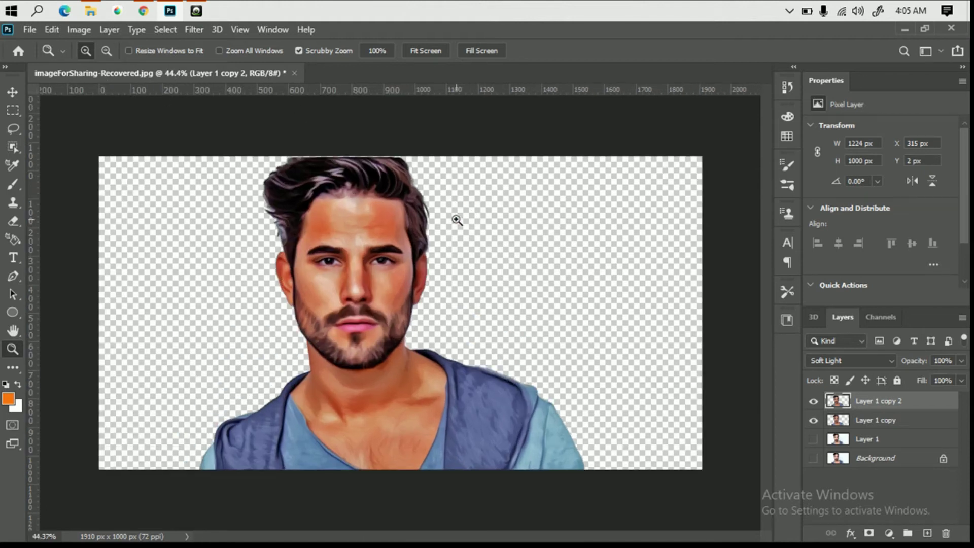
scroll(457, 219, "up", 1)
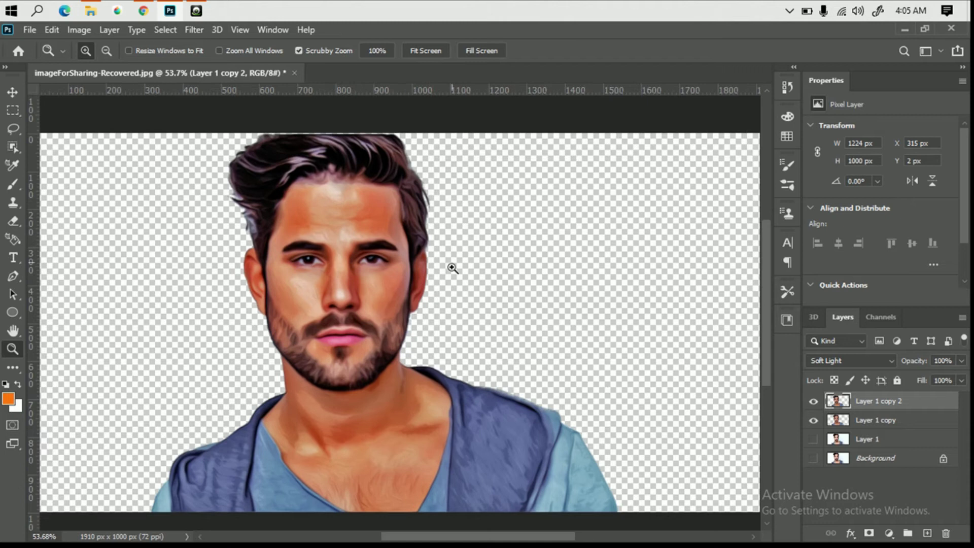
- Reapply the Oil Paint filter to Layer 1 copy 2
left_click(193, 31)
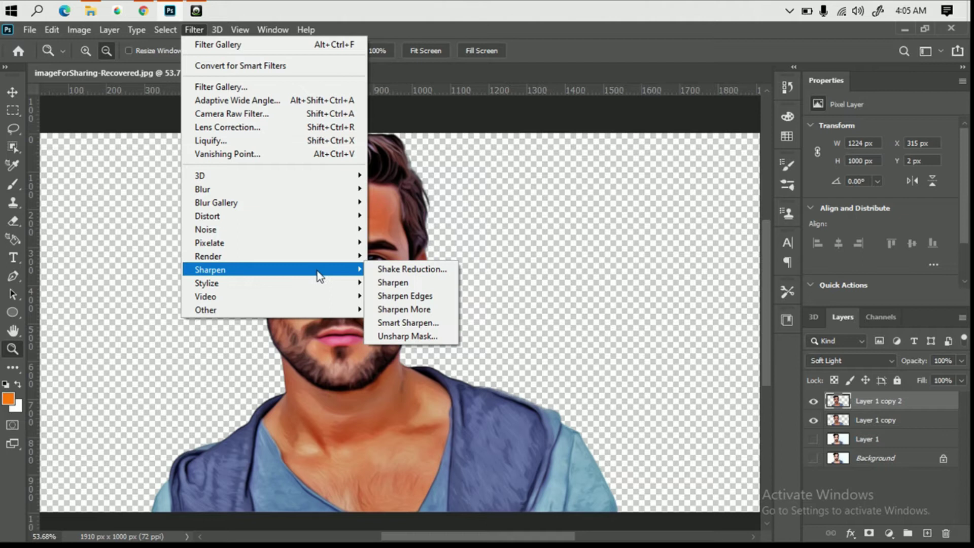
mouse_move(228, 283)
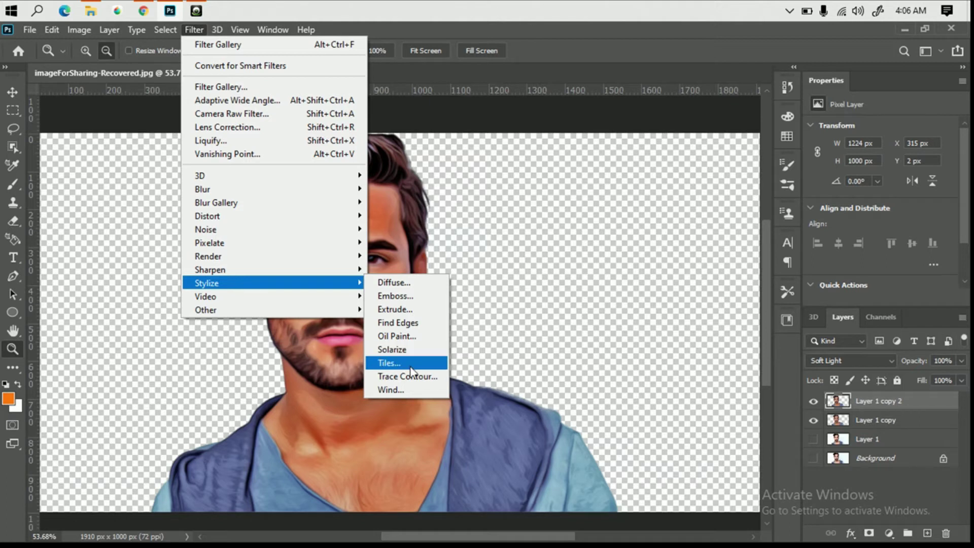
left_click(417, 339)
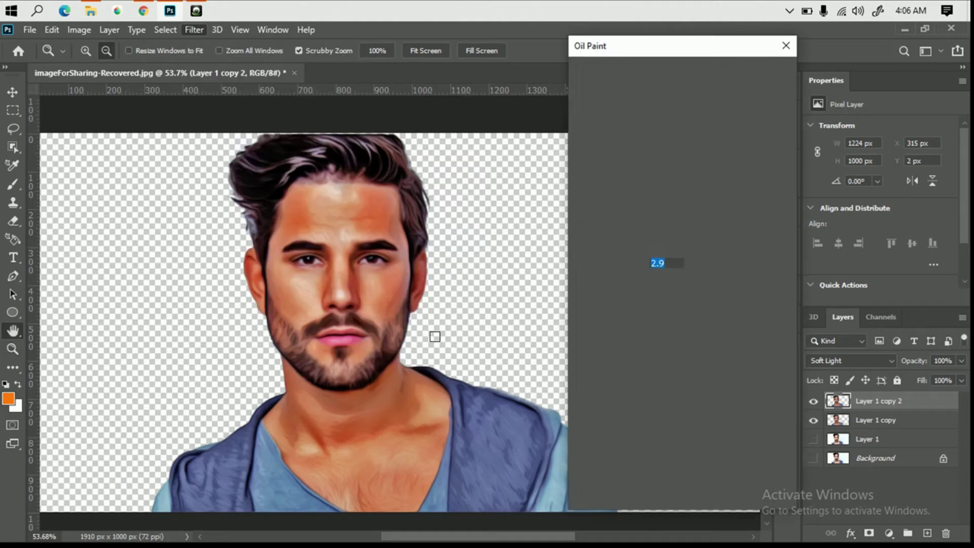
left_click(760, 75)
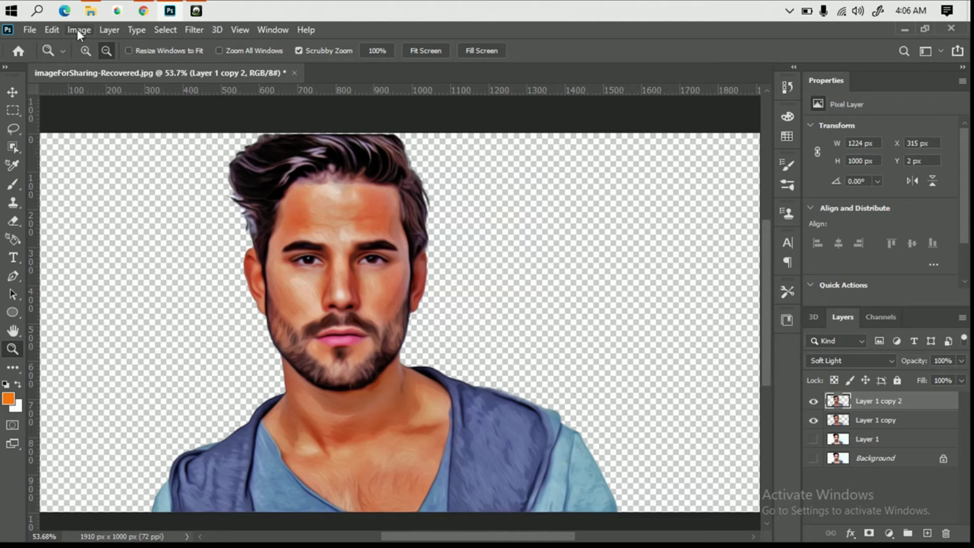
- Apply Smart Sharpen at 207% amount, 3.5 px radius and 35% noise reduction
left_click(194, 30)
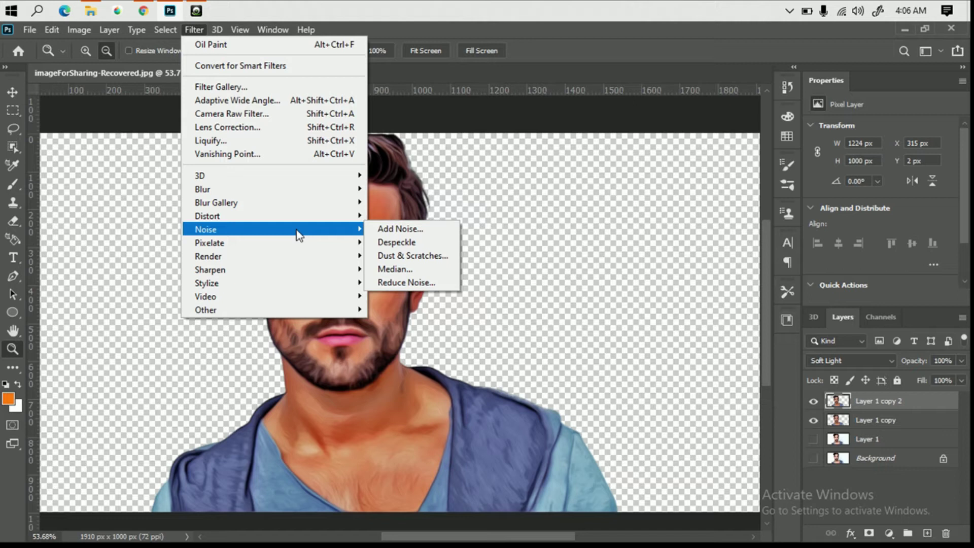
mouse_move(229, 256)
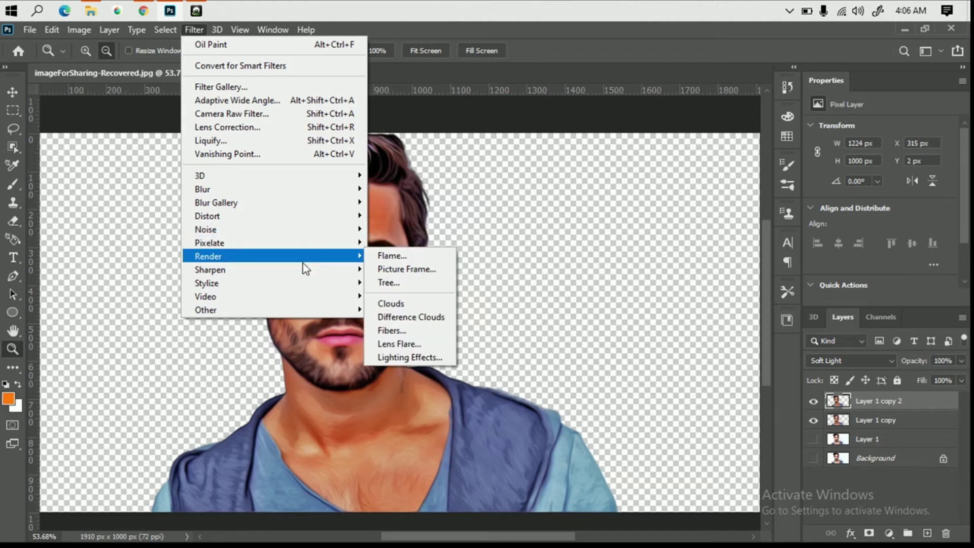
mouse_move(210, 270)
left_click(426, 323)
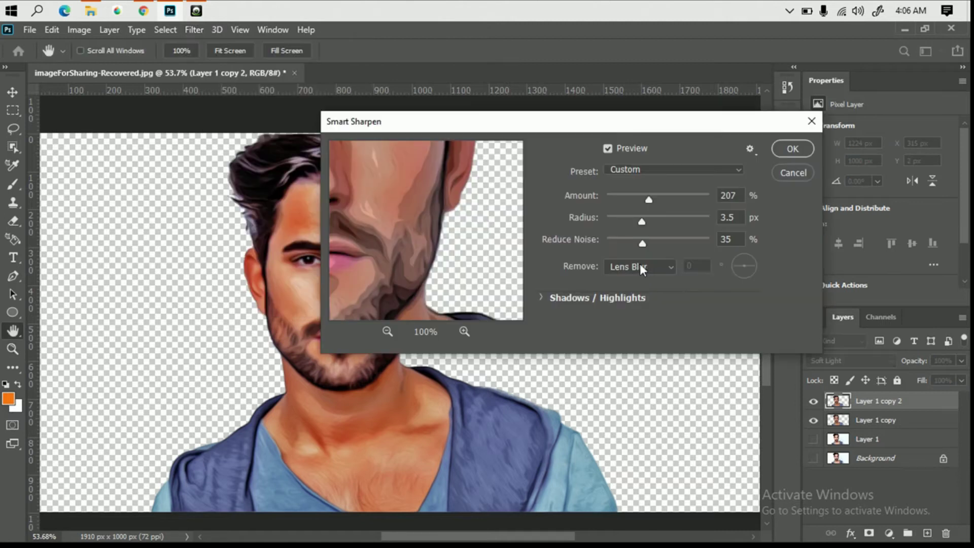
left_click_drag(496, 202, 510, 215)
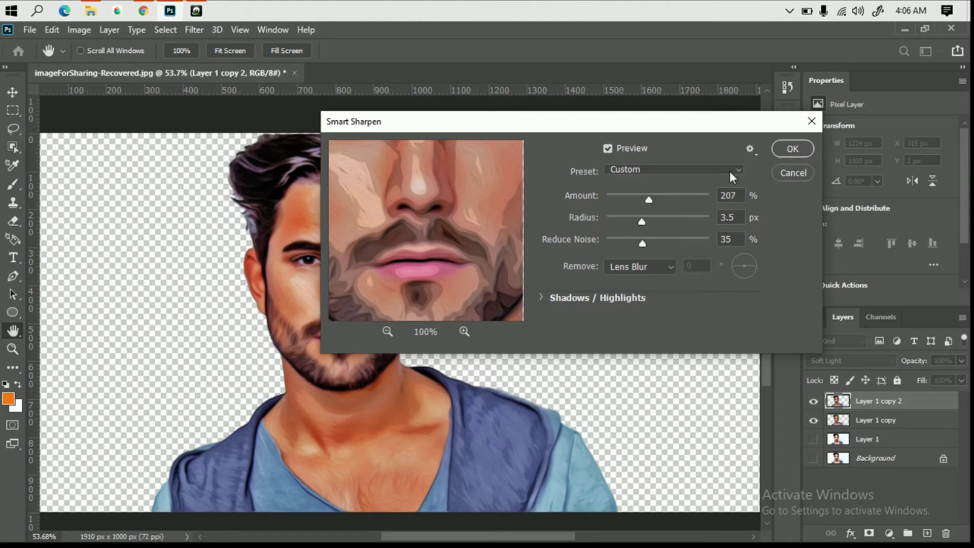
left_click(792, 148)
key("z")
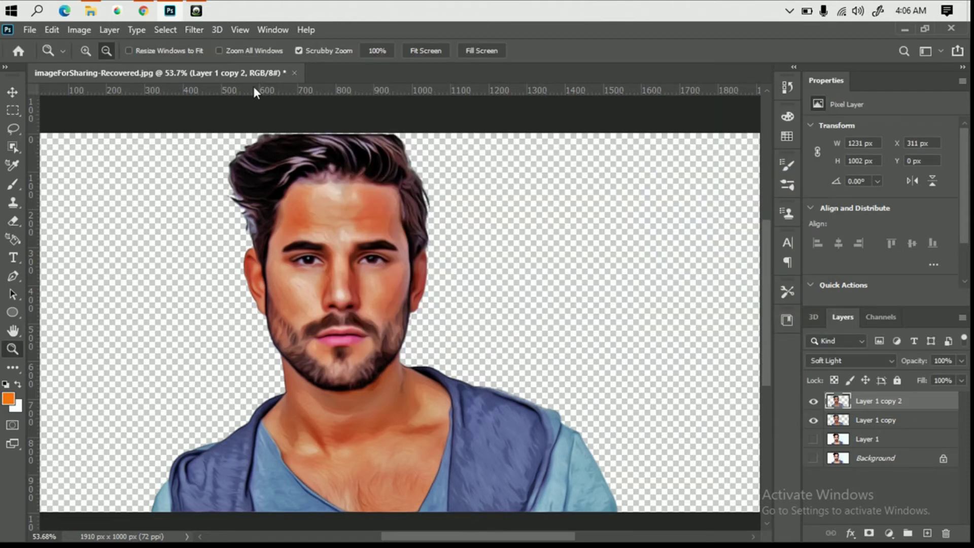
- Apply Reduce Noise to Layer 1 copy 2: strength 7, details 60%, colour noise 45%, sharpen 25%
left_click(196, 29)
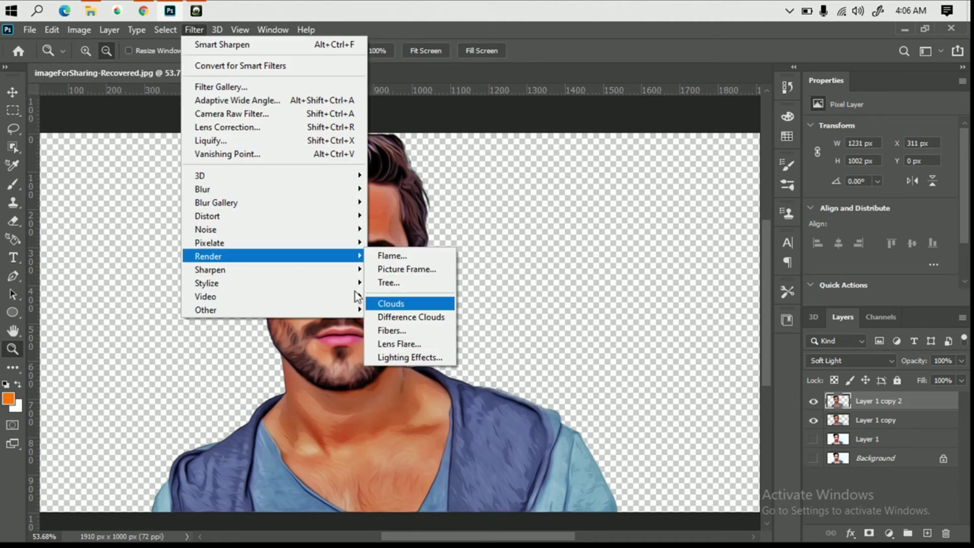
mouse_move(274, 230)
left_click(413, 282)
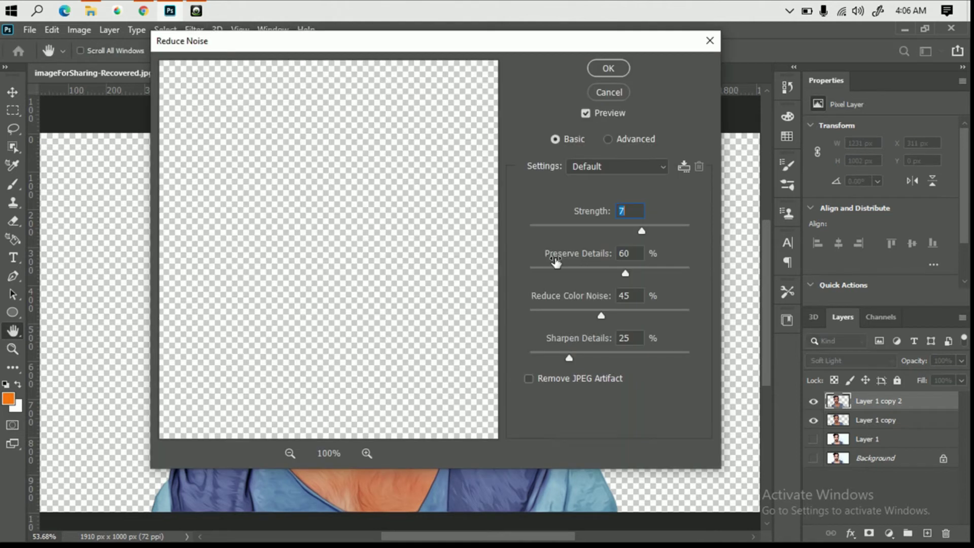
left_click_drag(306, 202, 446, 207)
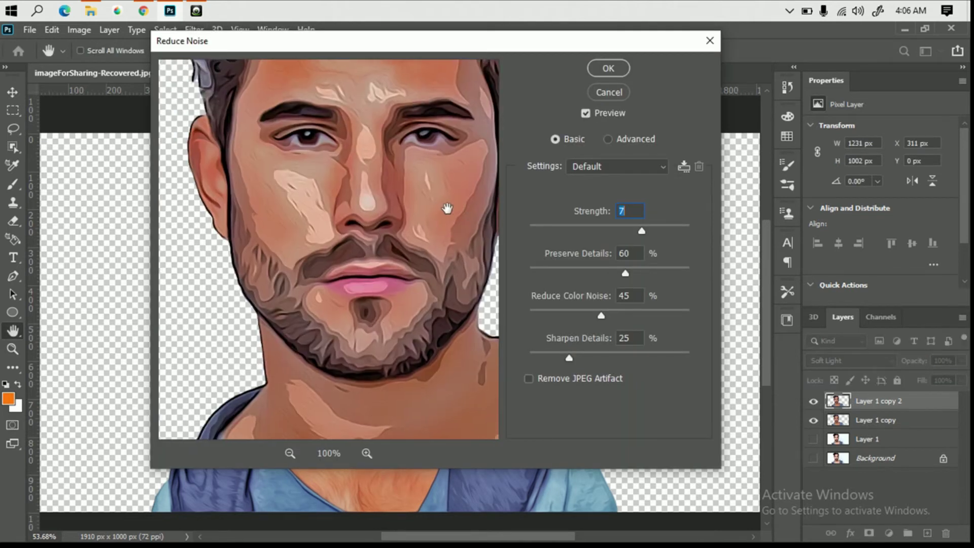
left_click(609, 68)
key("z")
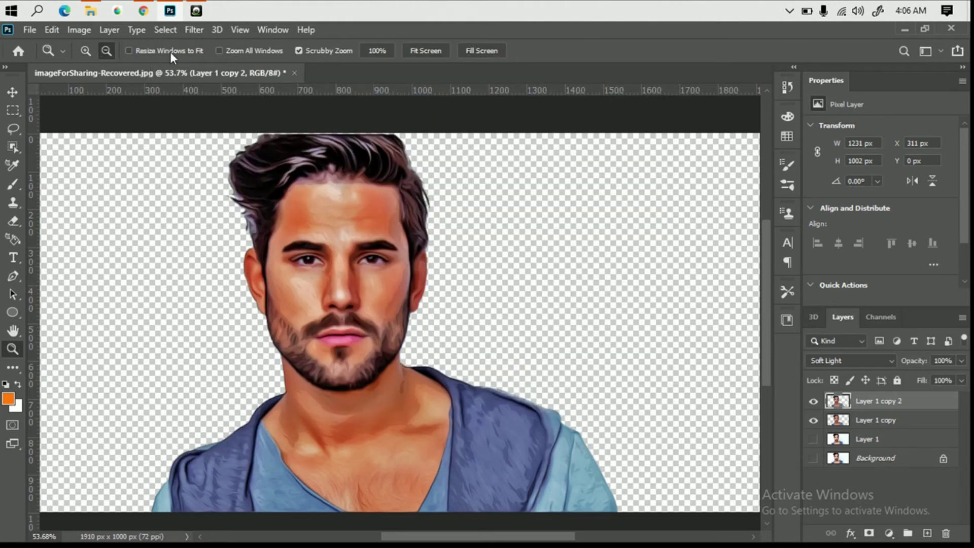
- Sharpen the portrait layer again with an Unsharp Mask
left_click(193, 30)
mouse_move(210, 270)
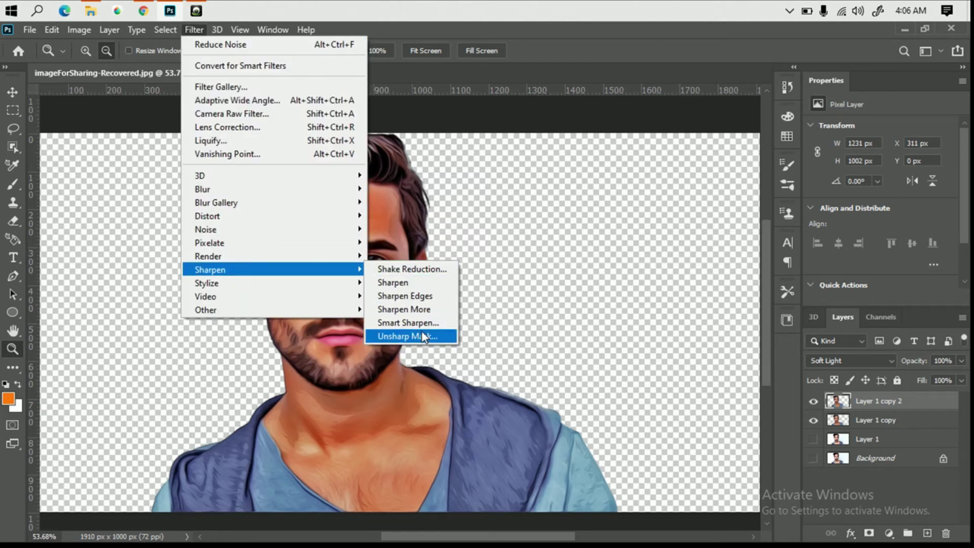
left_click(423, 336)
left_click(553, 103)
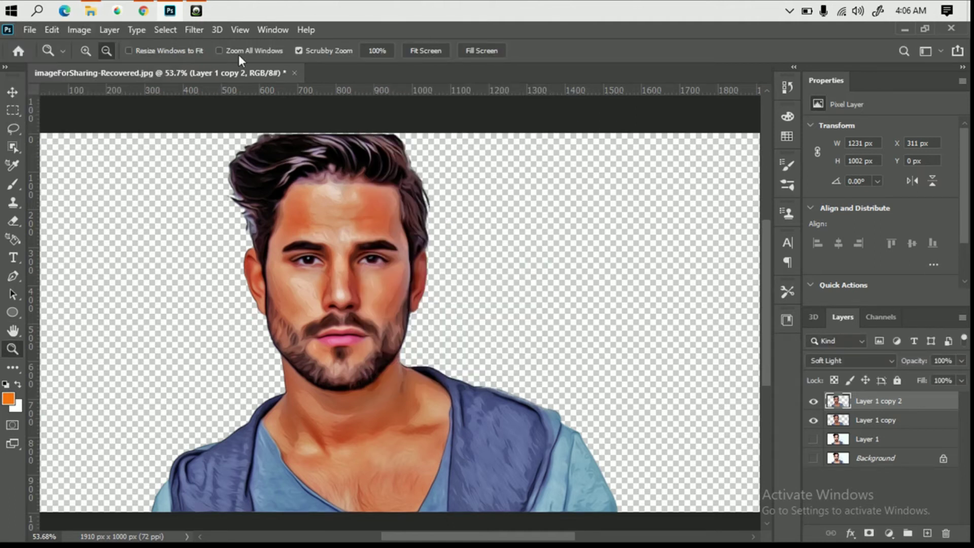
- Apply Shadows/Highlights to Layer 1 copy 2 with shadows at 52% and highlights at 0%
left_click(81, 30)
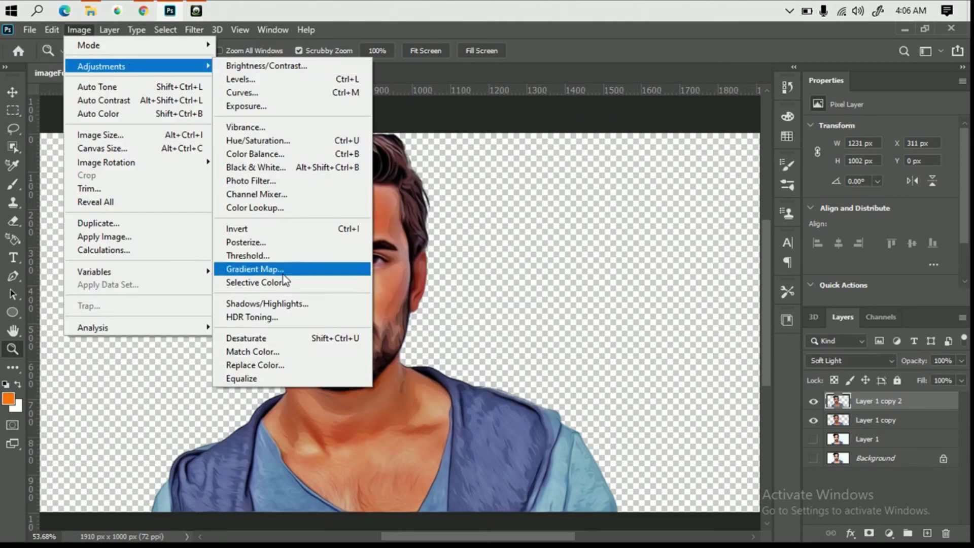
left_click(434, 273)
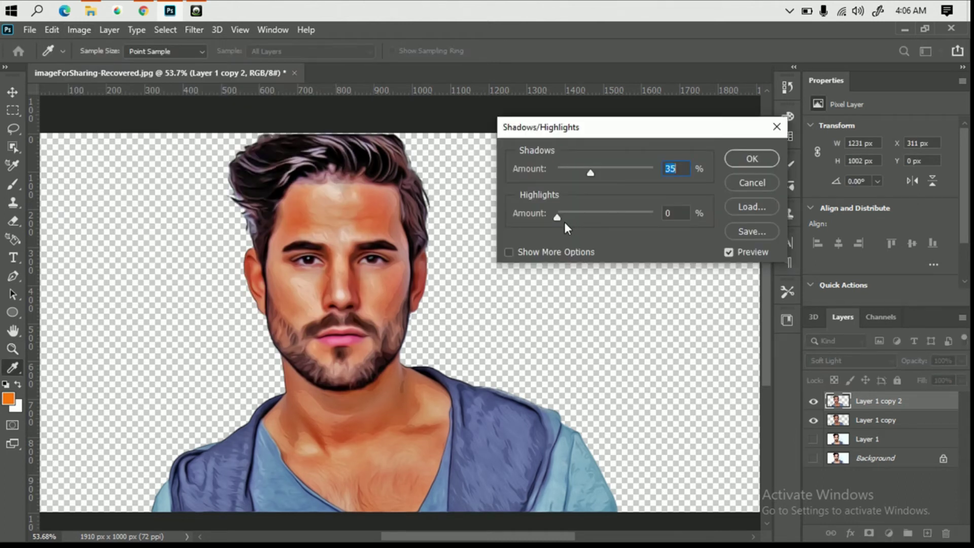
mouse_move(558, 217)
left_mouse_down()
mouse_move(589, 216)
mouse_move(558, 215)
left_mouse_up()
left_click_drag(590, 173, 594, 169)
left_click_drag(595, 172, 607, 172)
left_click(753, 158)
key("z")
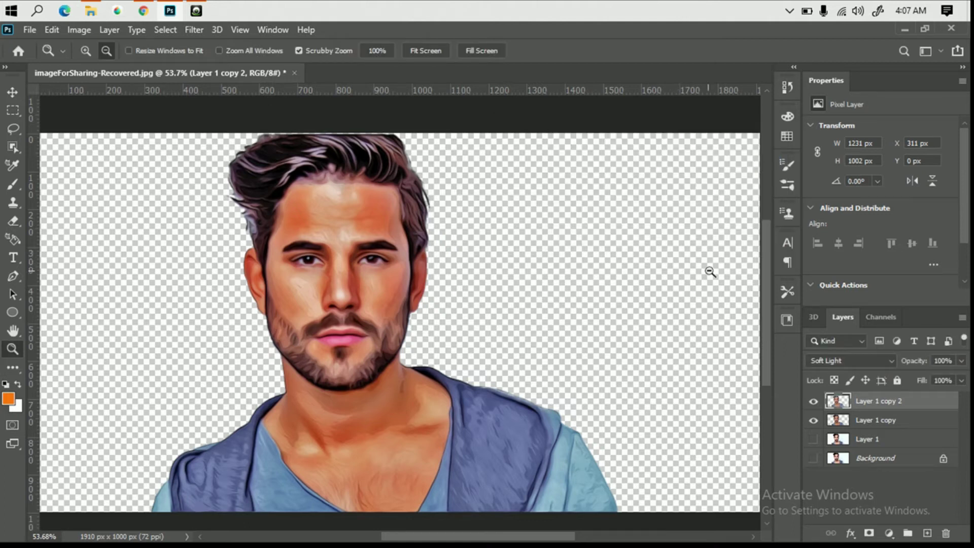
scroll(755, 295, "down", 3)
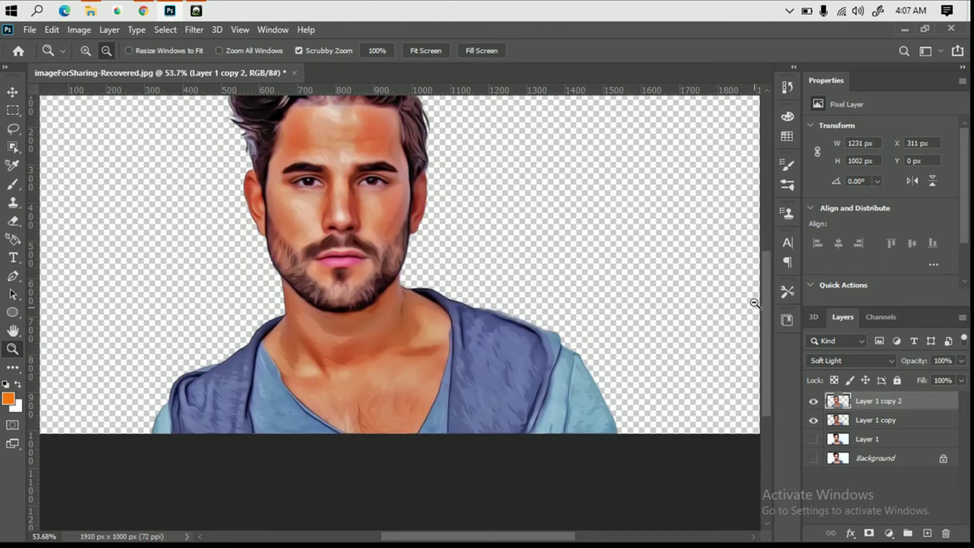
scroll(754, 303, "up", 1)
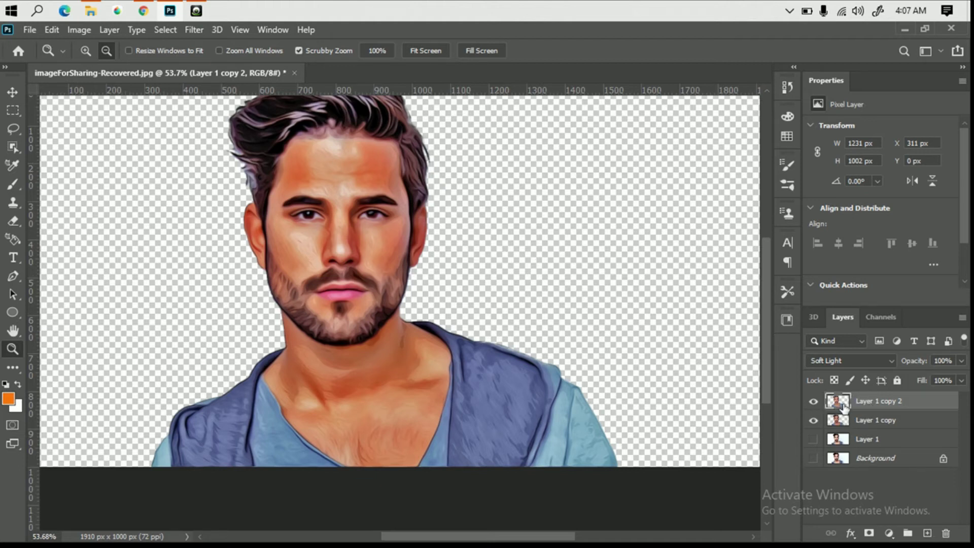
- Set Layer 1 copy 2 to Hard Light blending at 79% opacity
left_click(855, 359)
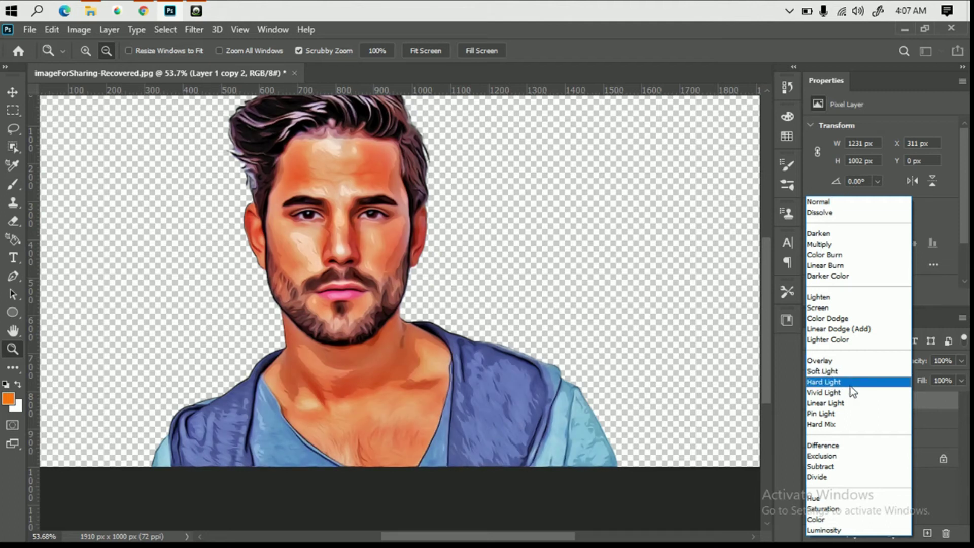
left_click(850, 386)
left_click(959, 362)
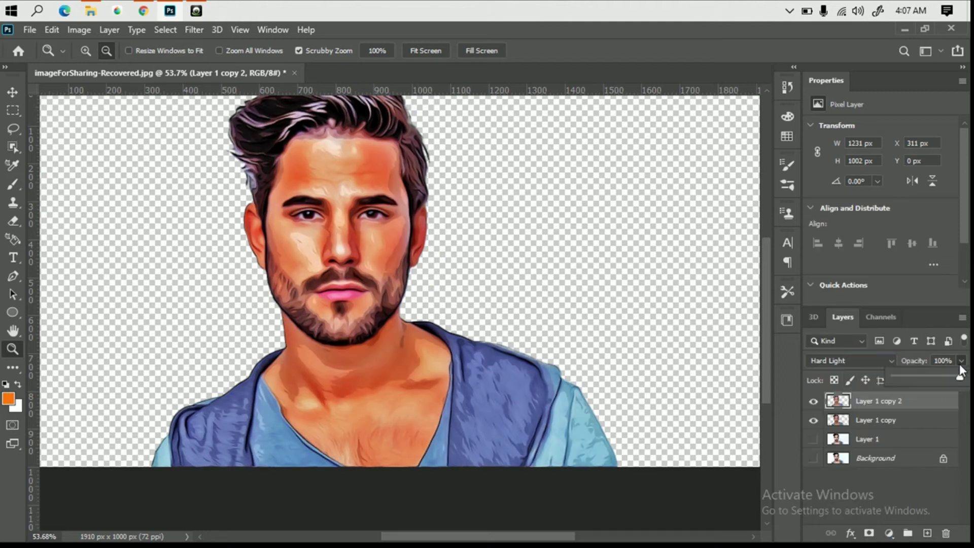
left_click_drag(947, 378, 946, 378)
- Add a light peach #f5bd90 Solid Color fill layer above the Background
left_click(899, 459)
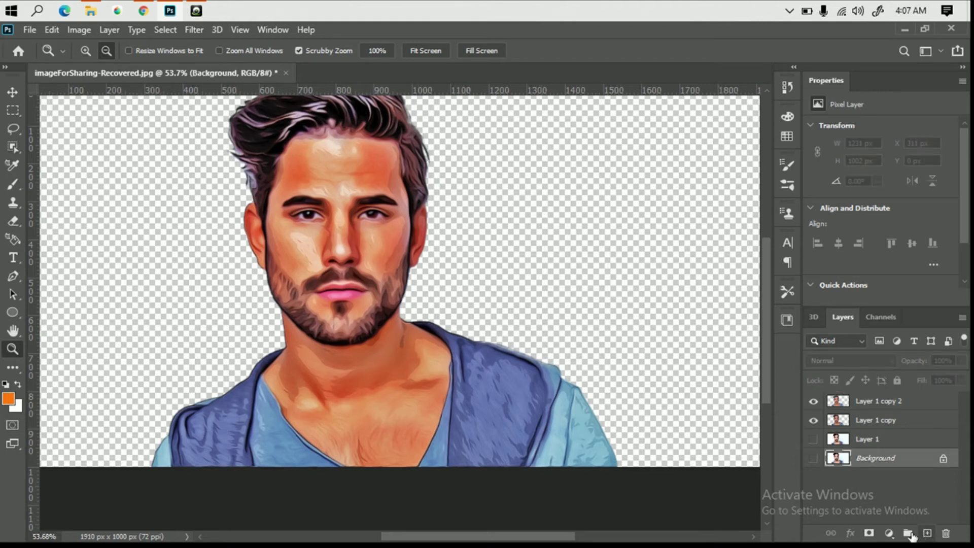
left_click(889, 533)
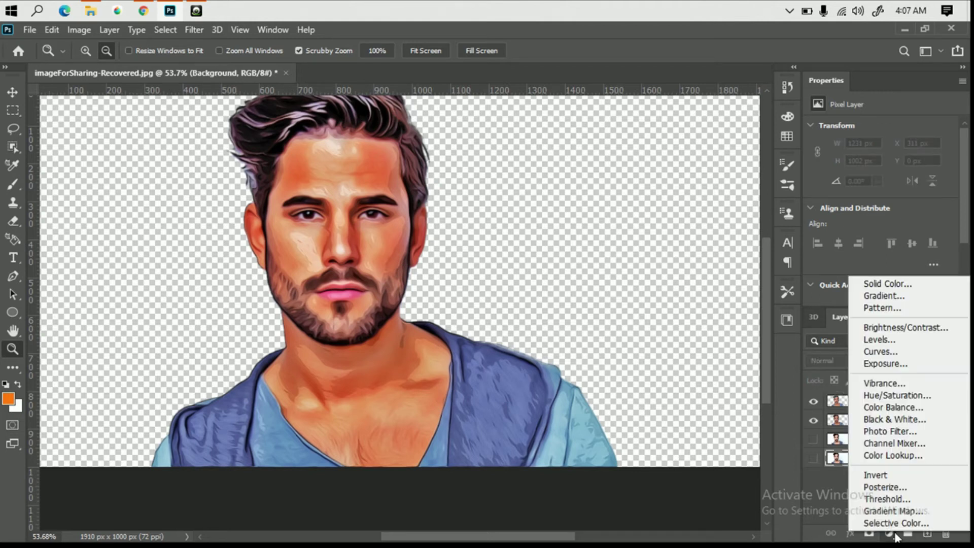
left_click(902, 286)
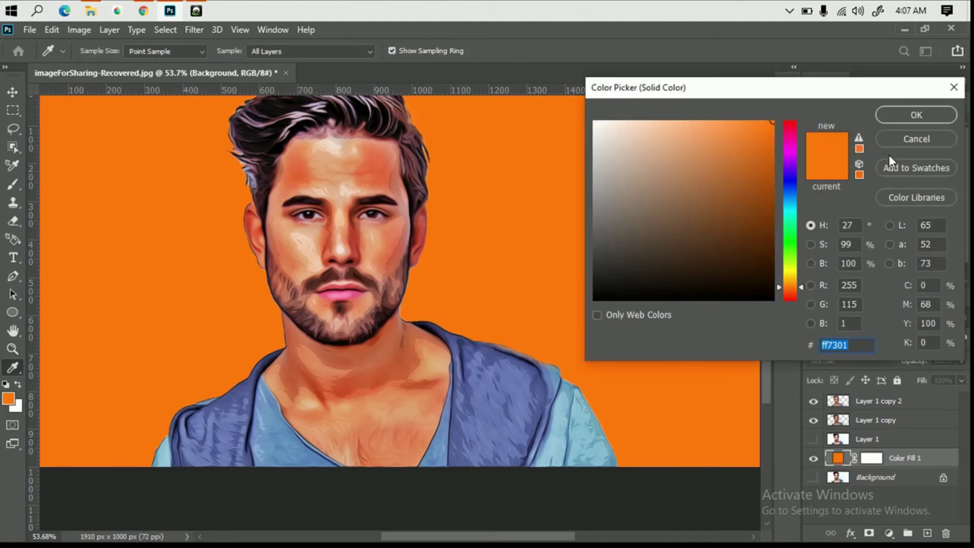
left_click(649, 140)
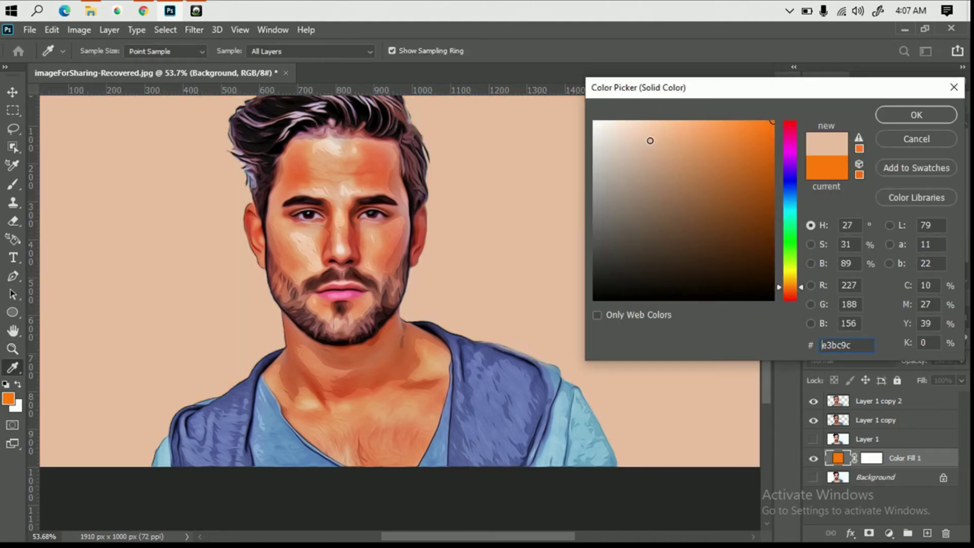
left_click(669, 134)
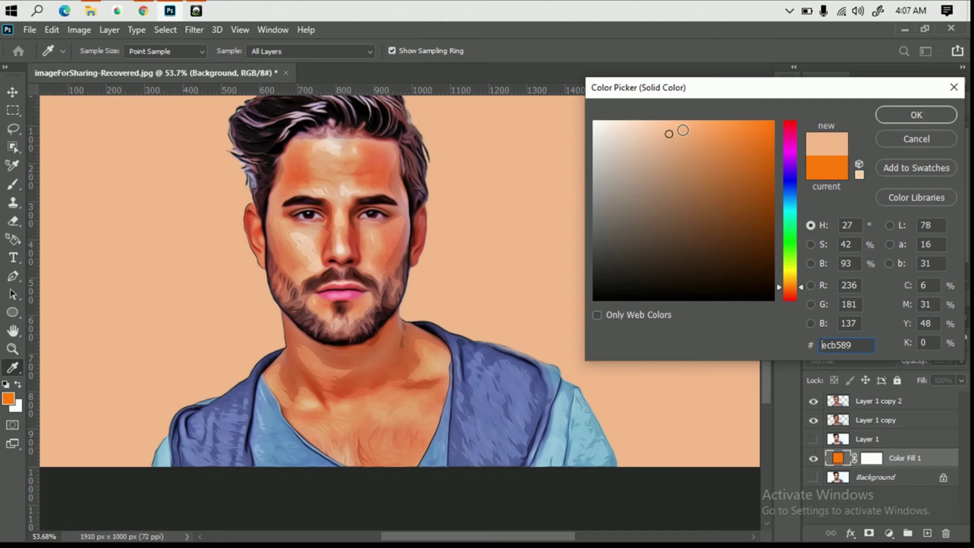
left_click(683, 127)
left_click(668, 127)
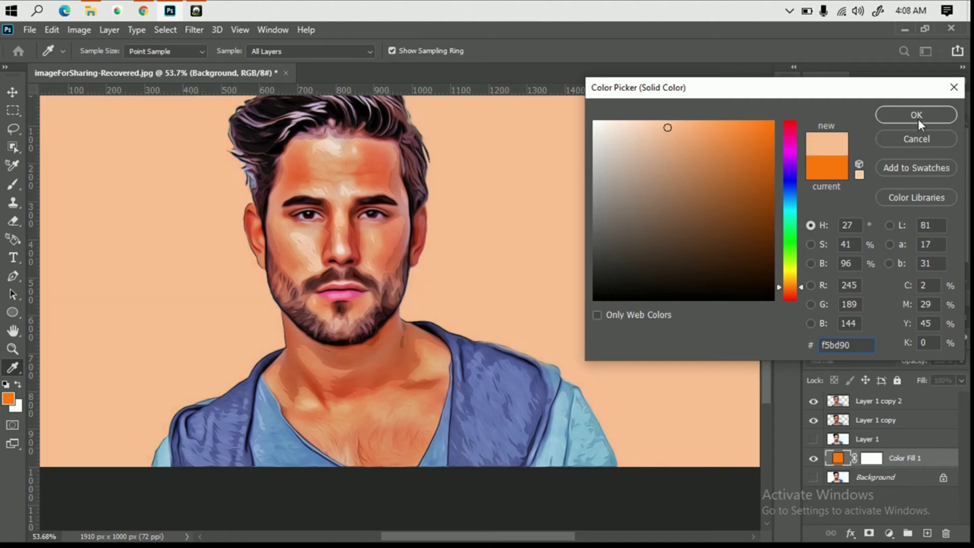
left_click(916, 115)
key("z")
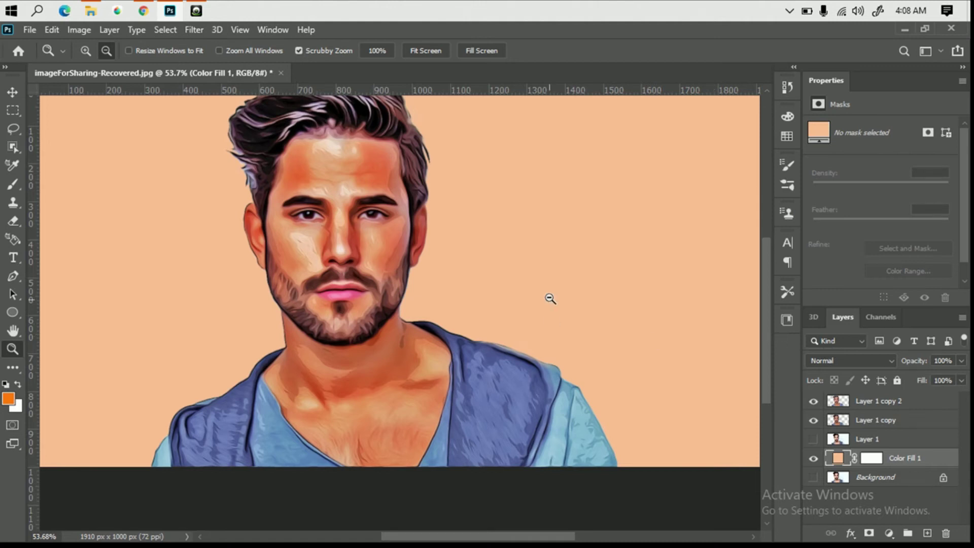
left_click(542, 288, "alt")
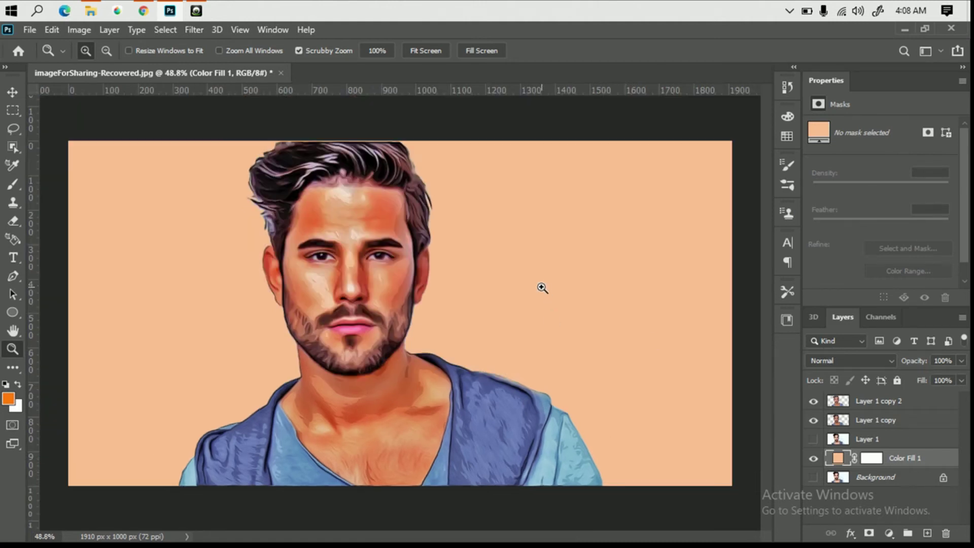
scroll(542, 287, "down", 1)
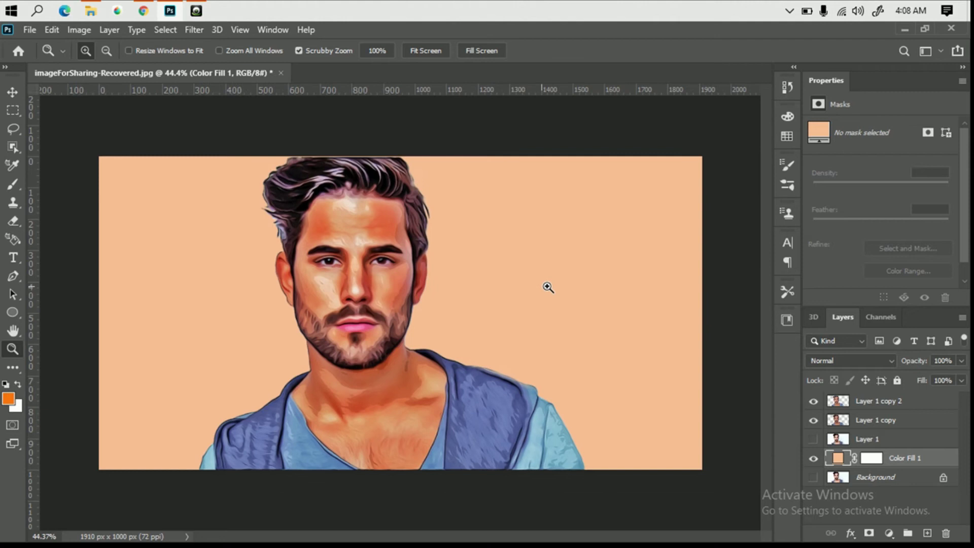
key("alt")
key("v")
left_click(877, 400)
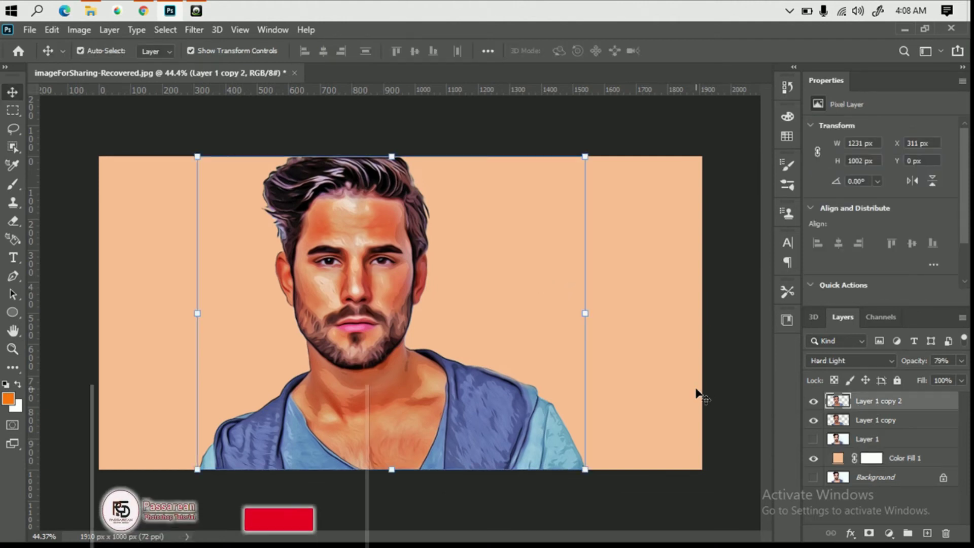
key("Right")
key("Right")
key("Right")
key("Right")
key("Right")
key("Right")
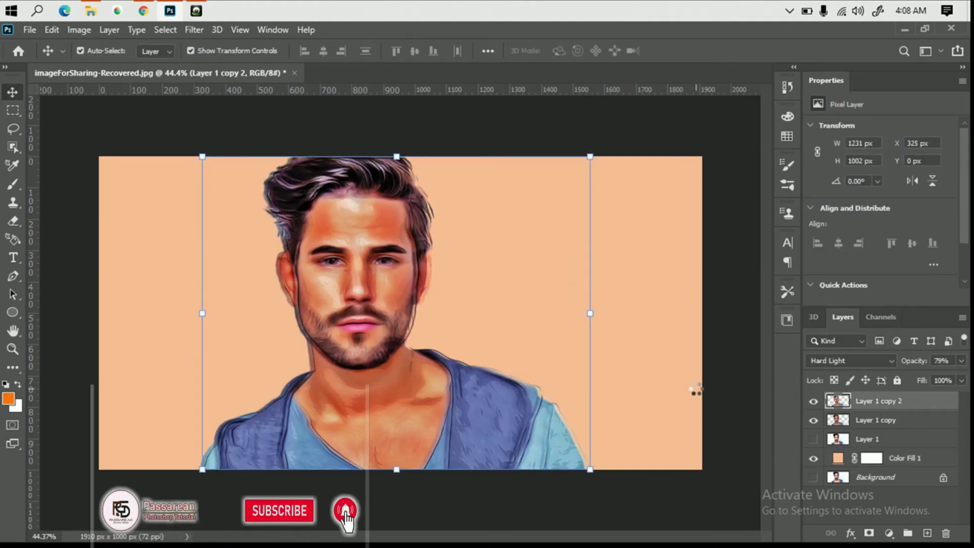
key("Left")
key("Left")
key("Left")
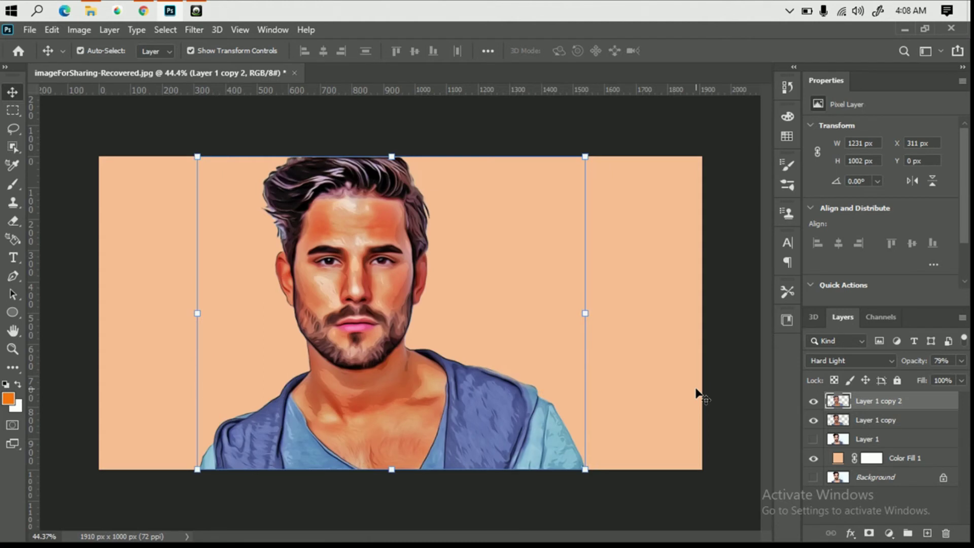
left_click(750, 335)
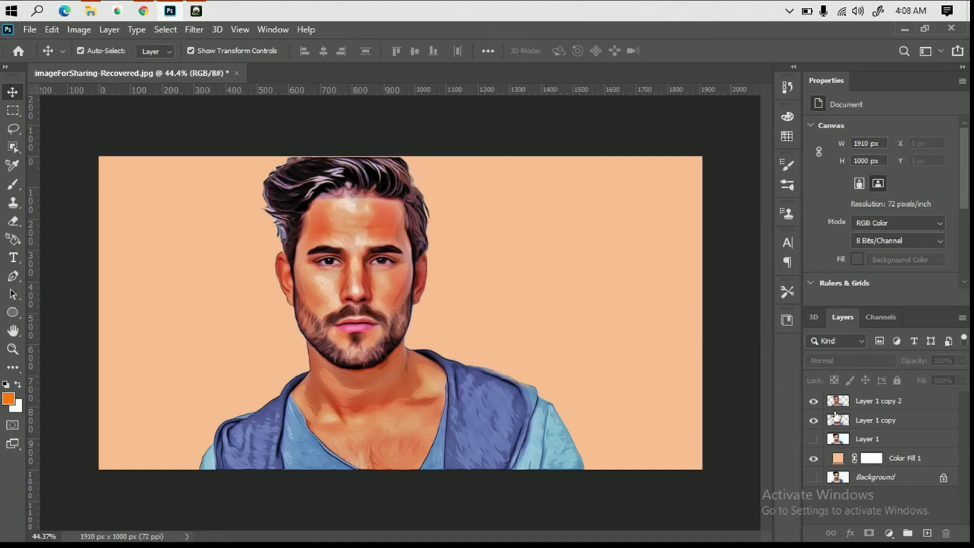
left_click(883, 403)
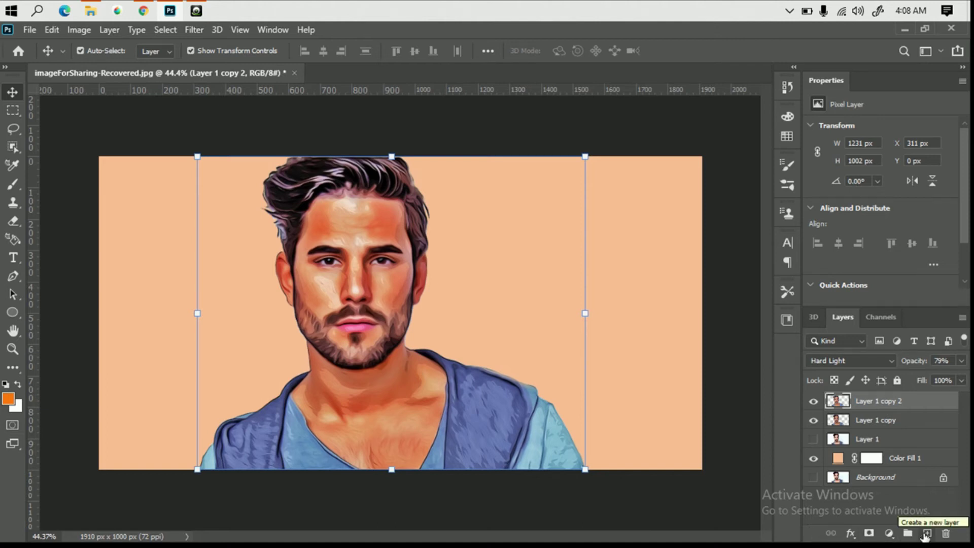
- Add a Gradient Fill layer and browse the Blues and Pinks presets in its editor
left_click(889, 533)
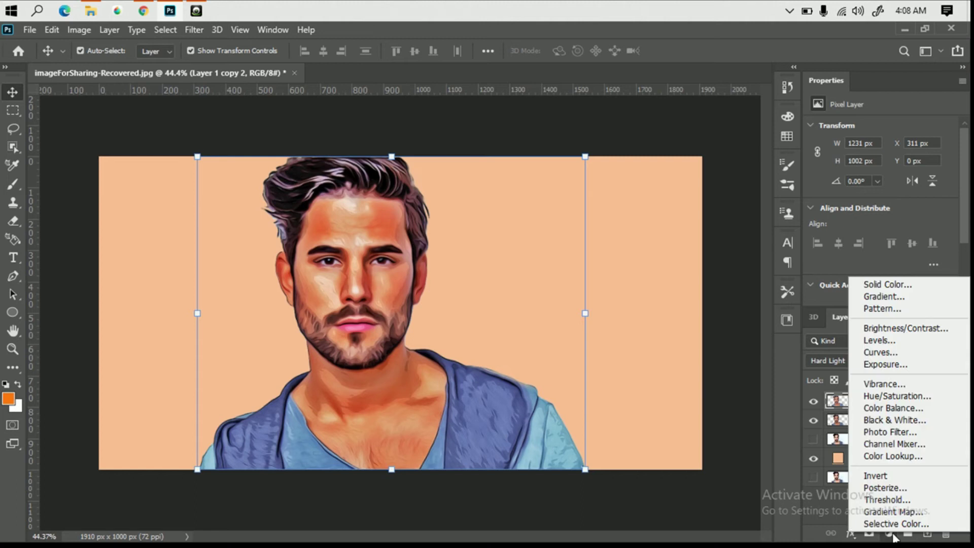
left_click(908, 296)
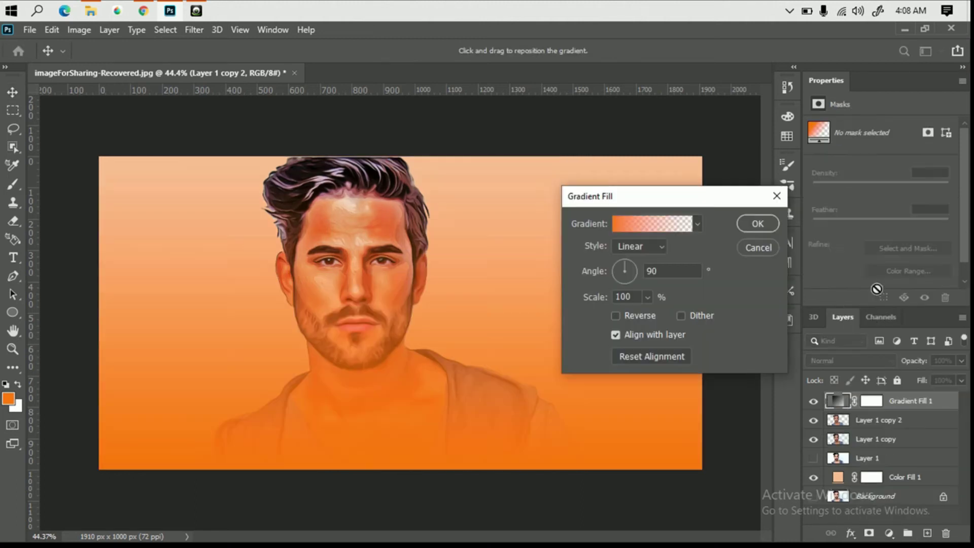
left_click(653, 223)
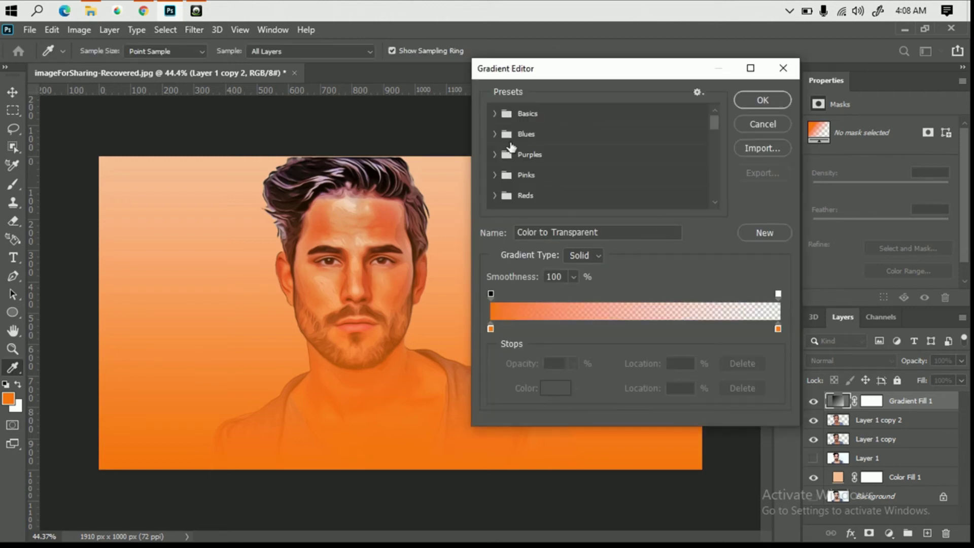
left_click(496, 134)
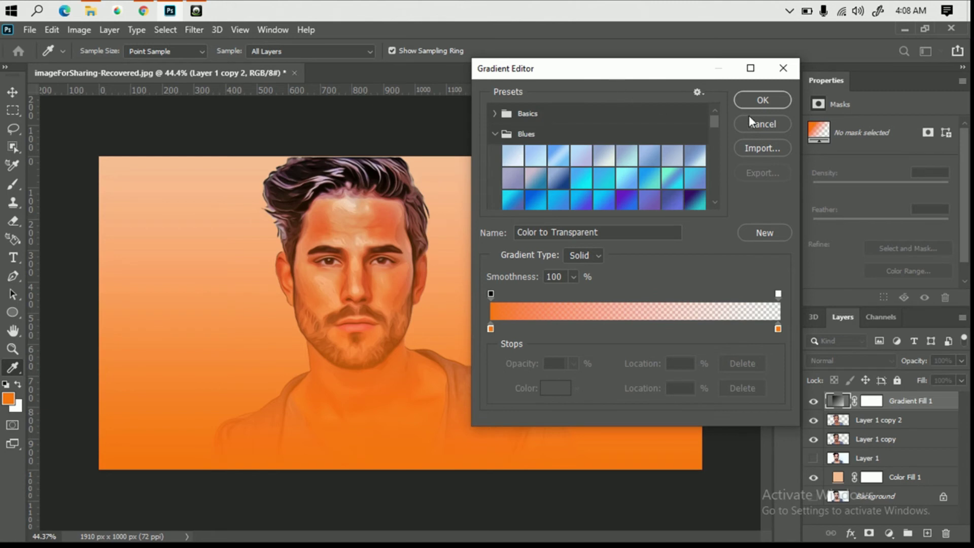
left_click(495, 134)
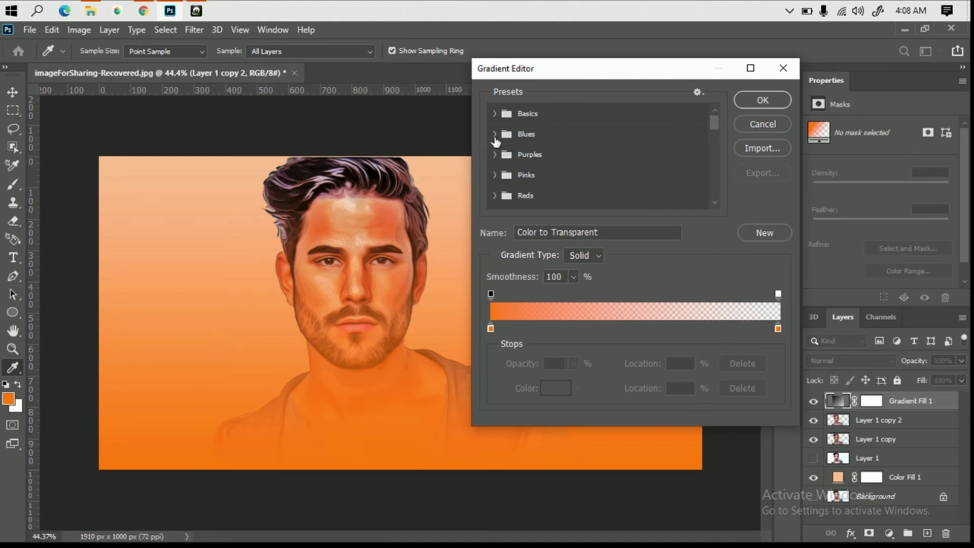
left_click(496, 175)
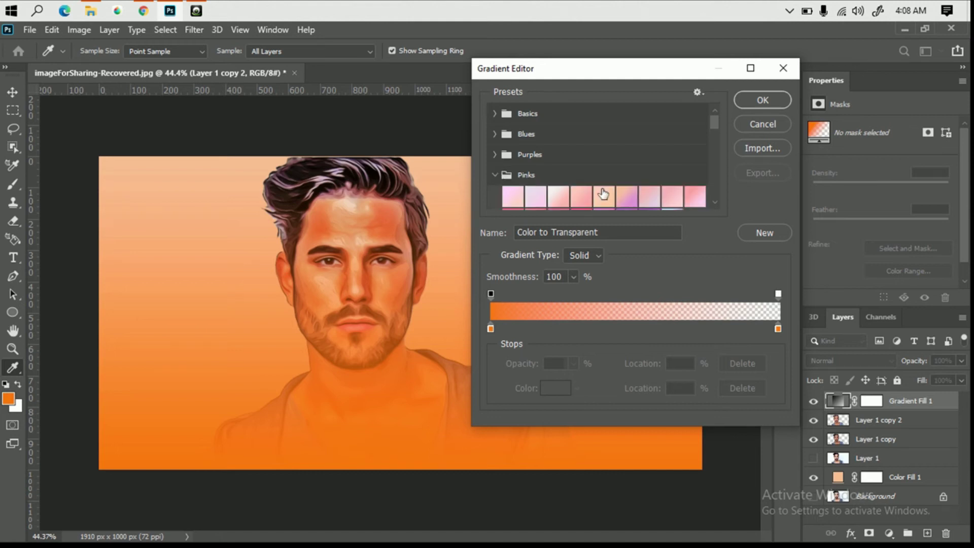
- Compare several pink gradient swatches, then choose the coral-to-pink Pink_13 gradient
left_click(603, 196)
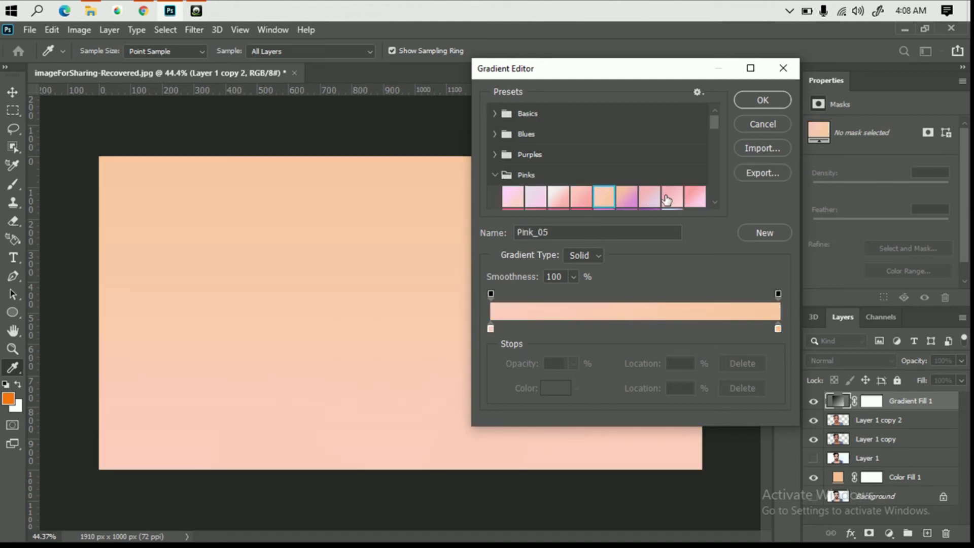
left_click(663, 198)
scroll(659, 198, "down", 1)
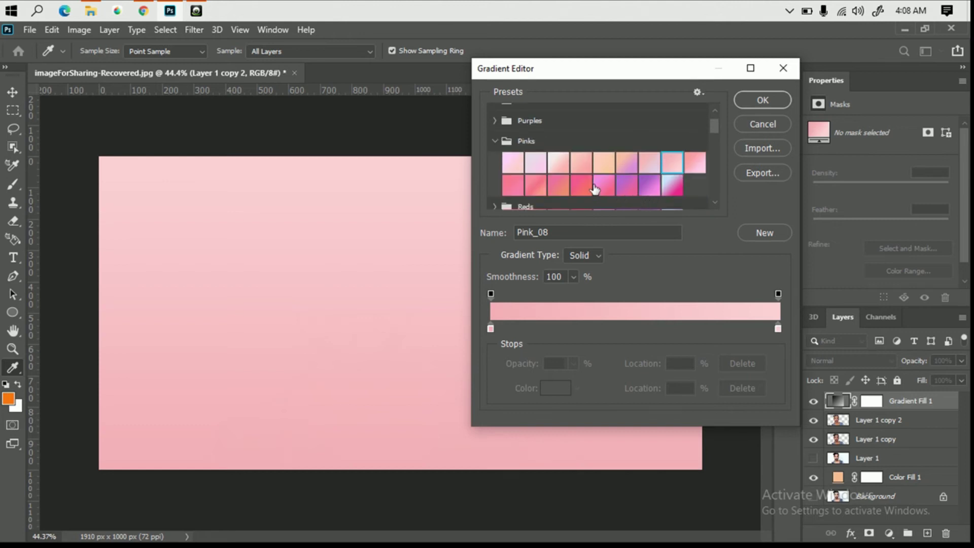
left_click(581, 186)
left_click(561, 187)
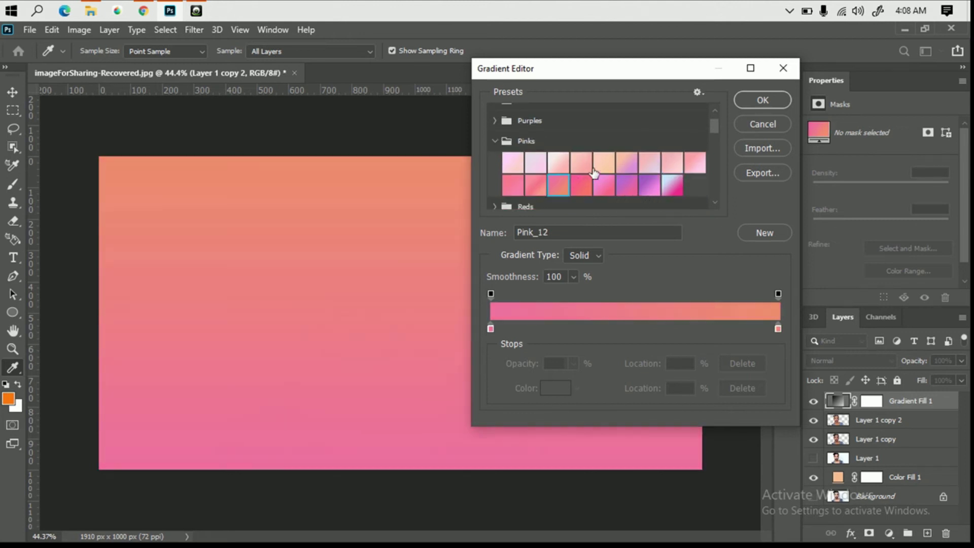
left_click(608, 163)
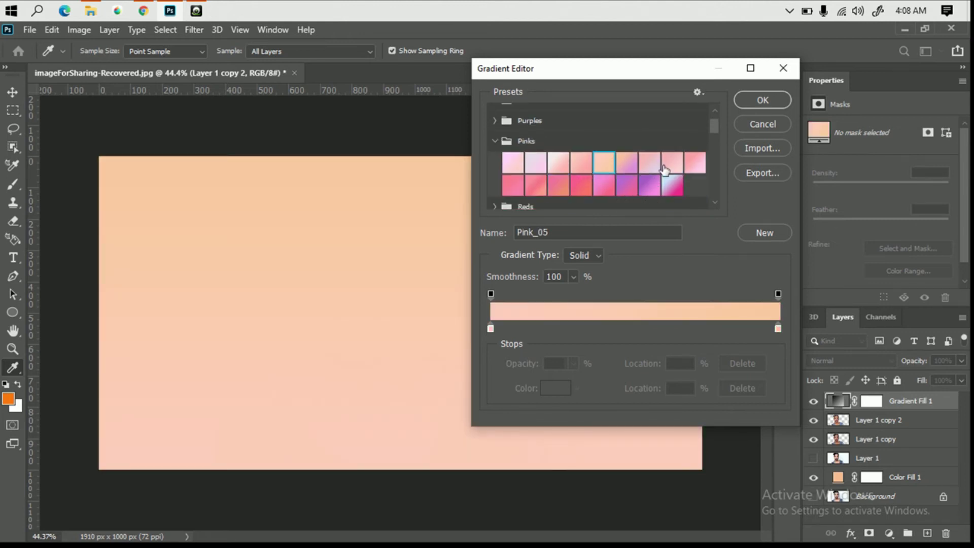
scroll(664, 170, "down", 1)
left_click(581, 163)
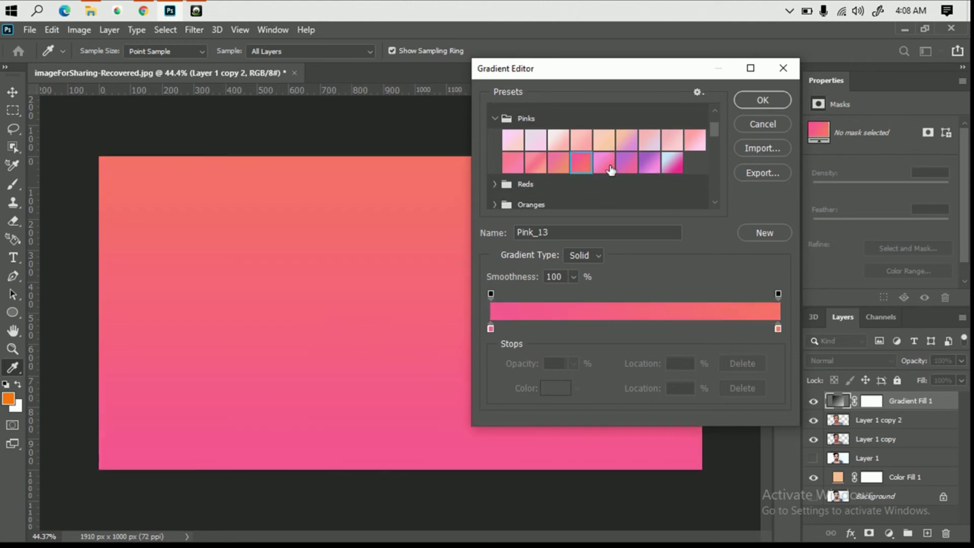
left_click(763, 102)
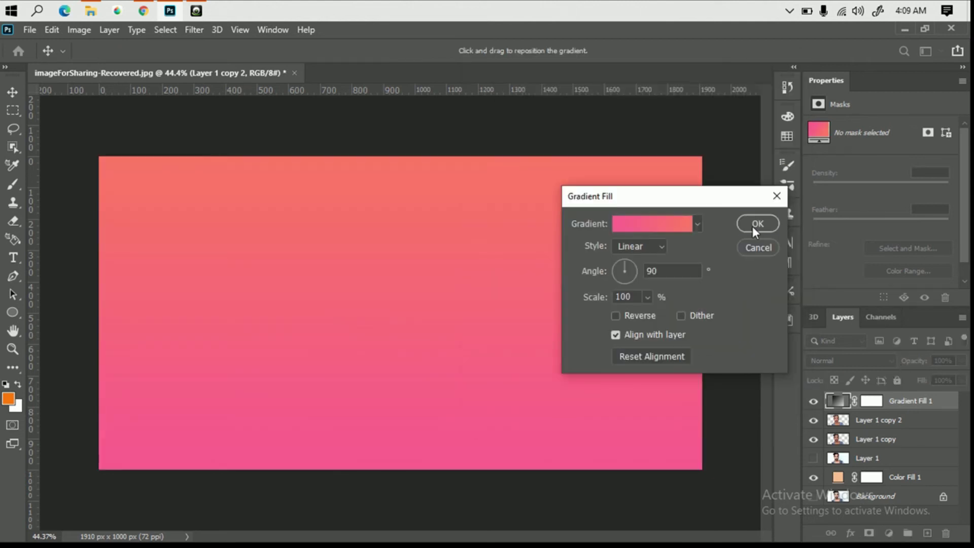
left_click(752, 226)
- Set Gradient Fill 1 to Hard Light blending at 24% opacity
left_click(878, 361)
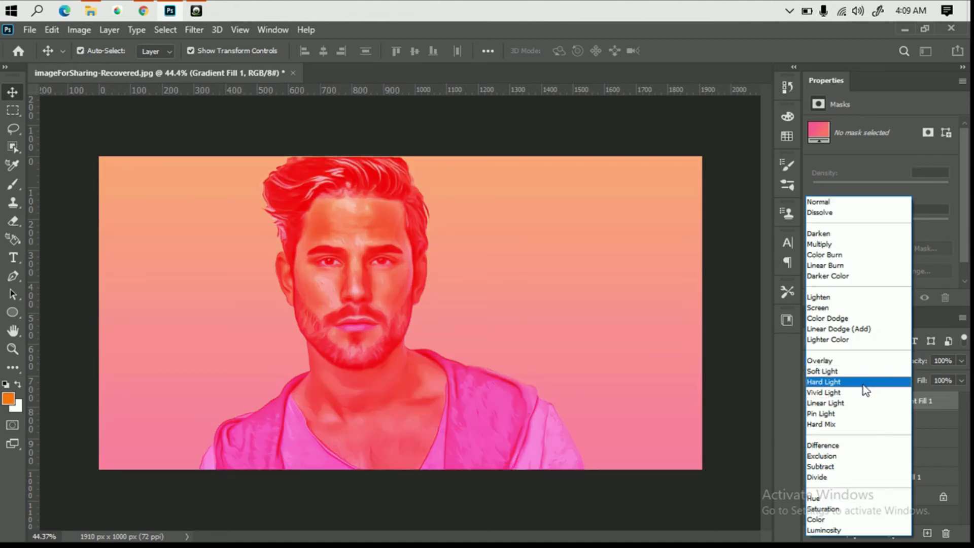
left_click(865, 388)
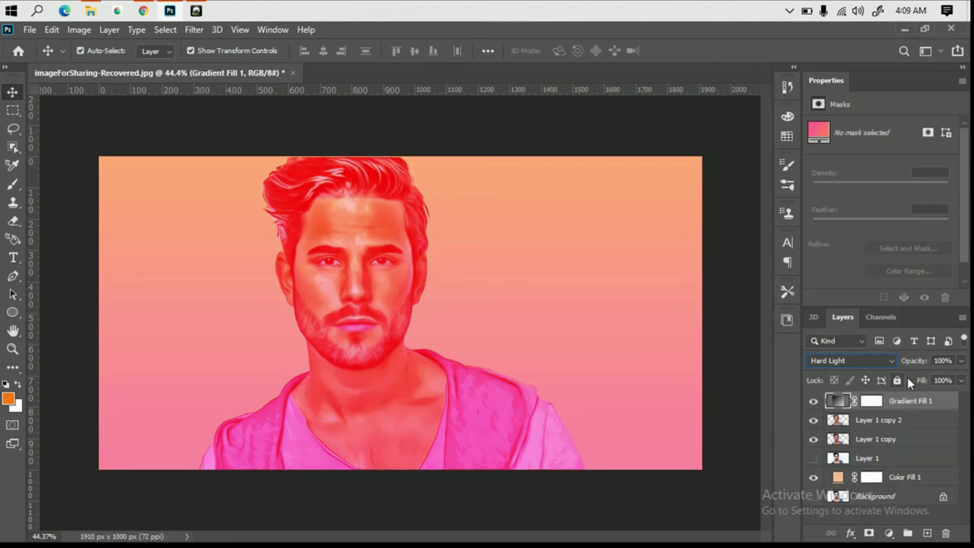
left_click(961, 361)
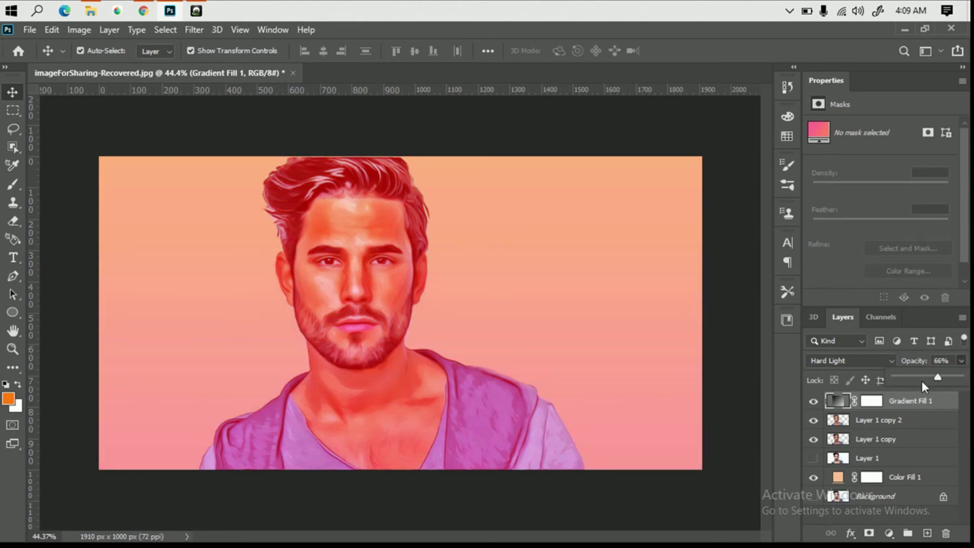
left_click_drag(927, 376, 908, 377)
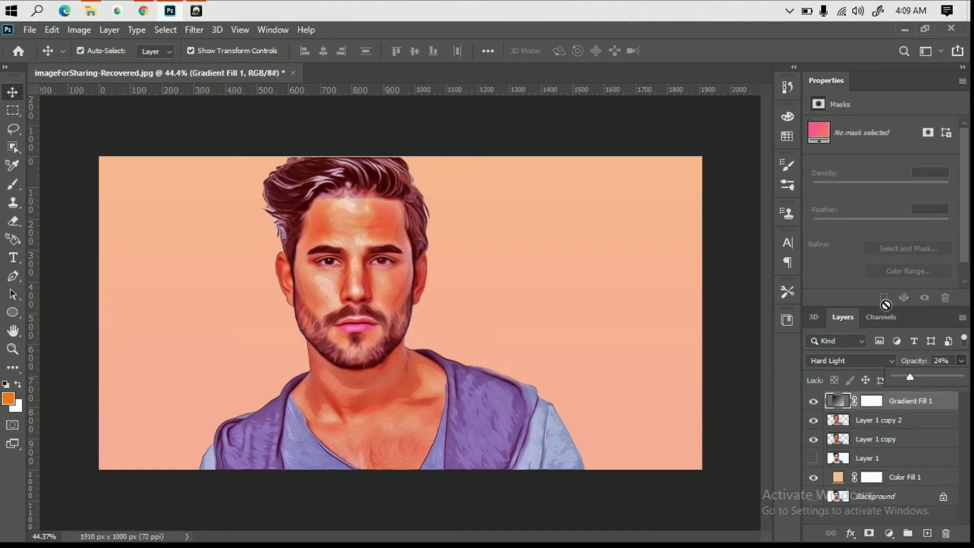
left_click(147, 134)
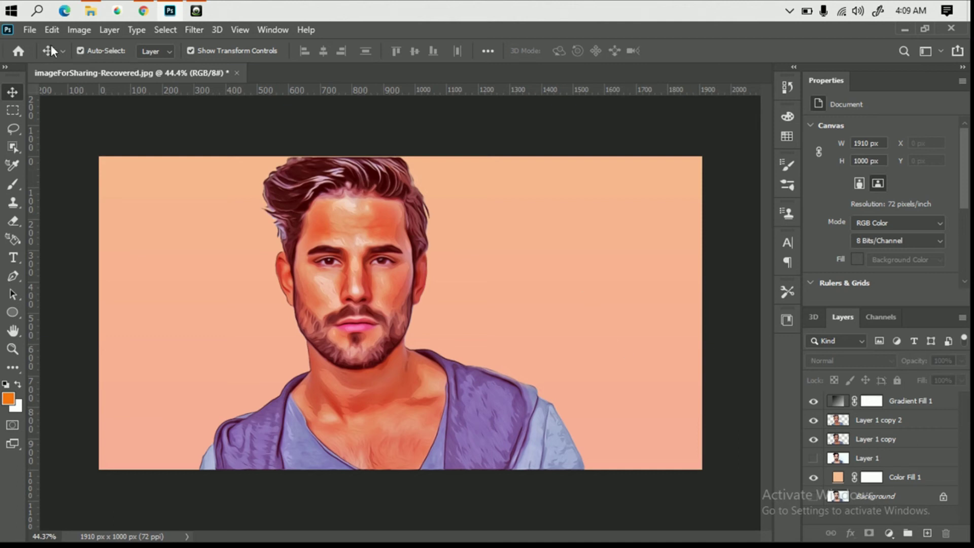
- Start a Save As with JPEG format and the file name 12
left_click(30, 29)
left_click(72, 197)
left_click(284, 305)
left_click(153, 174)
double_click(213, 287)
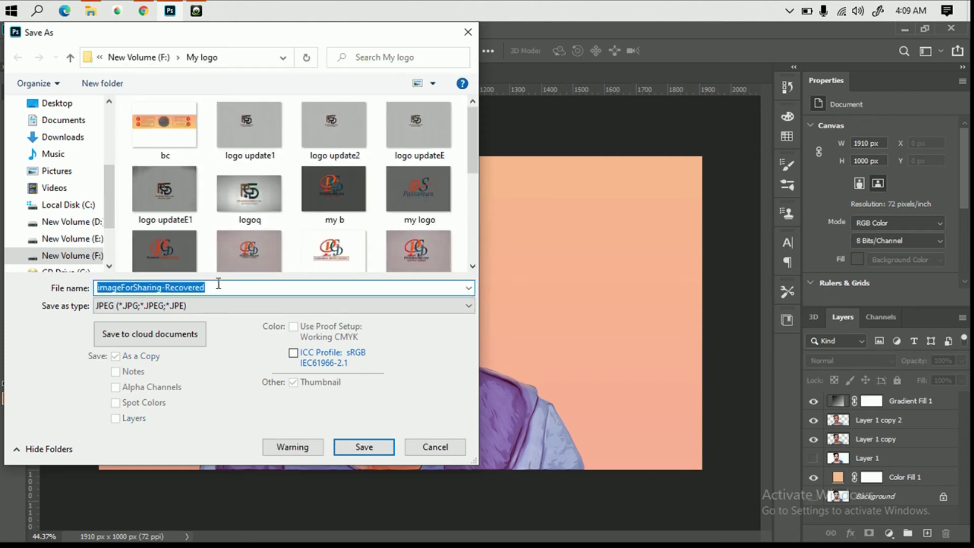
type("12")
- Save the JPEG into the Poster egg folder on drive E
left_click(86, 240)
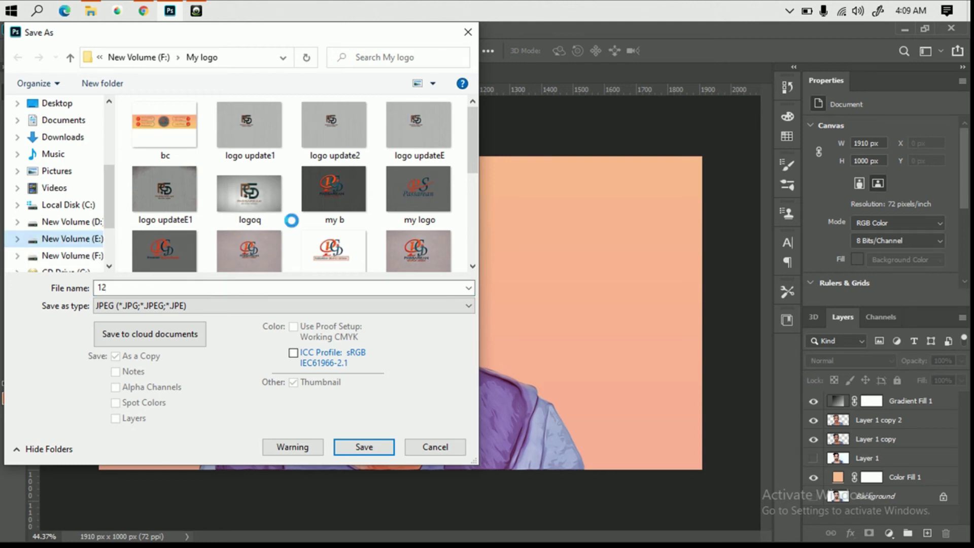
scroll(396, 221, "down", 2)
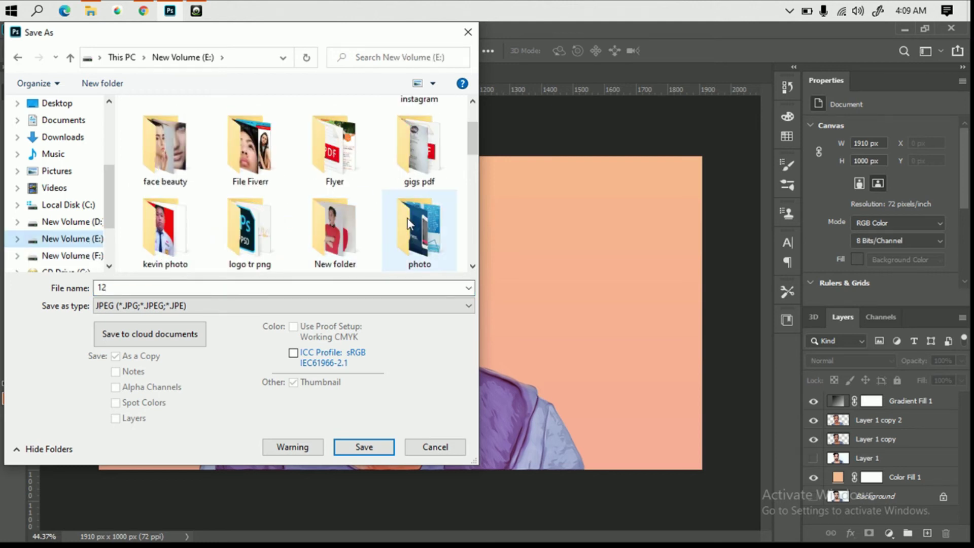
scroll(339, 219, "down", 3)
scroll(311, 211, "up", 1)
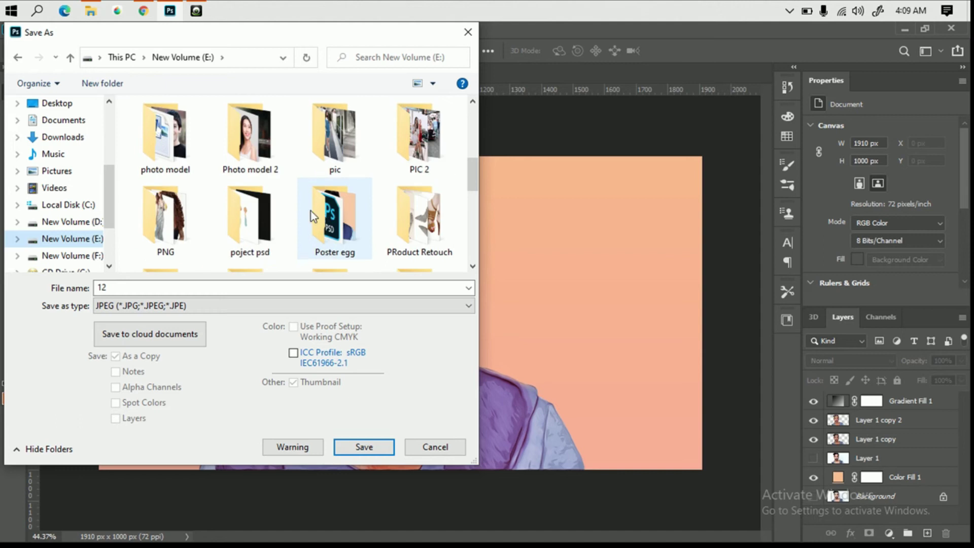
left_click(337, 229)
double_click(338, 229)
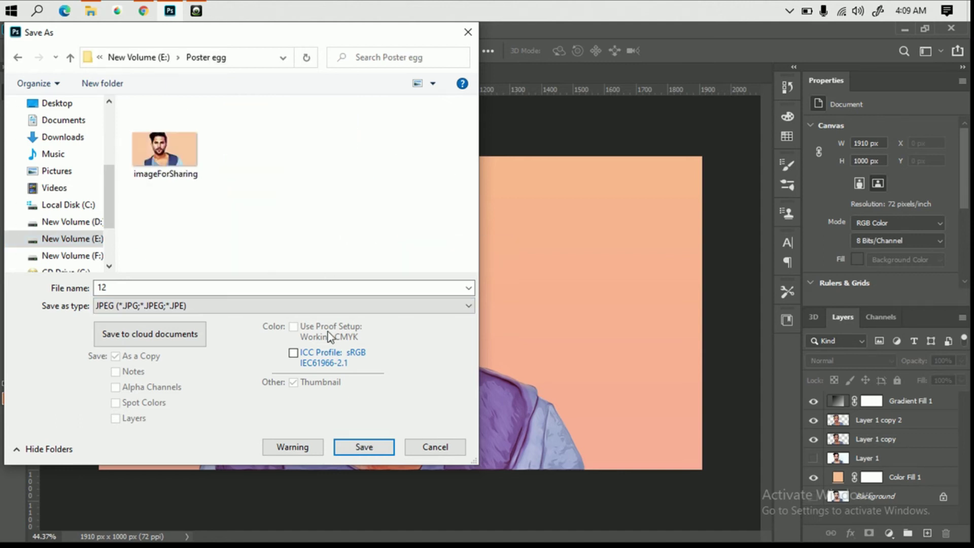
left_click(357, 449)
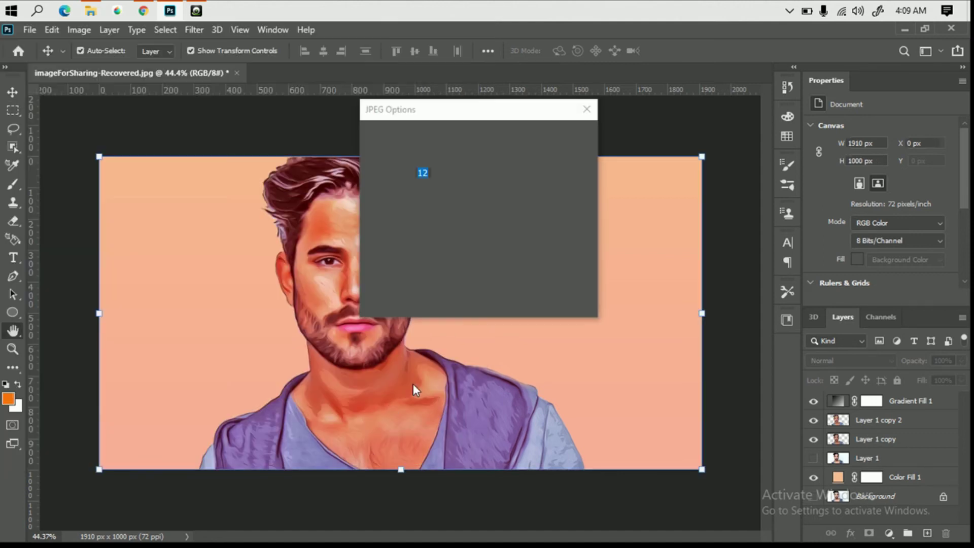
- Accept the JPEG options, then stamp all visible layers into a new Layer 2
left_click(560, 139)
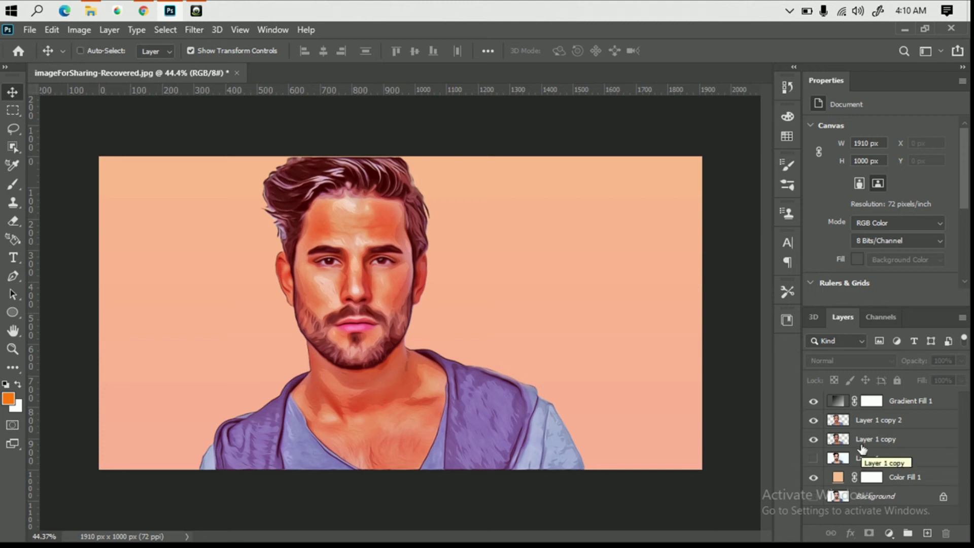
left_click_drag(862, 448, 848, 444)
key("ctrl+alt+shift+e")
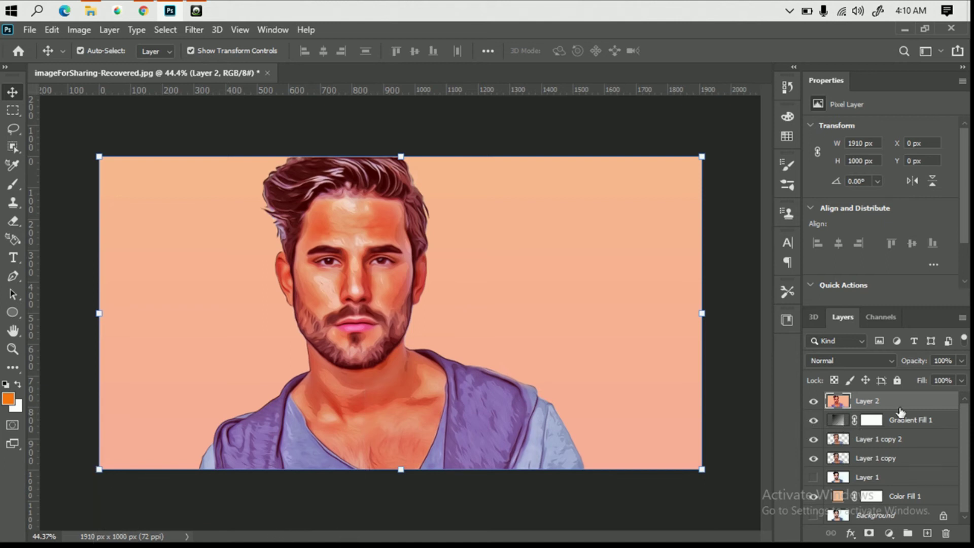
- Add a Curves 1 adjustment layer and lift the curve on-image to brighten the portrait
left_click(890, 533)
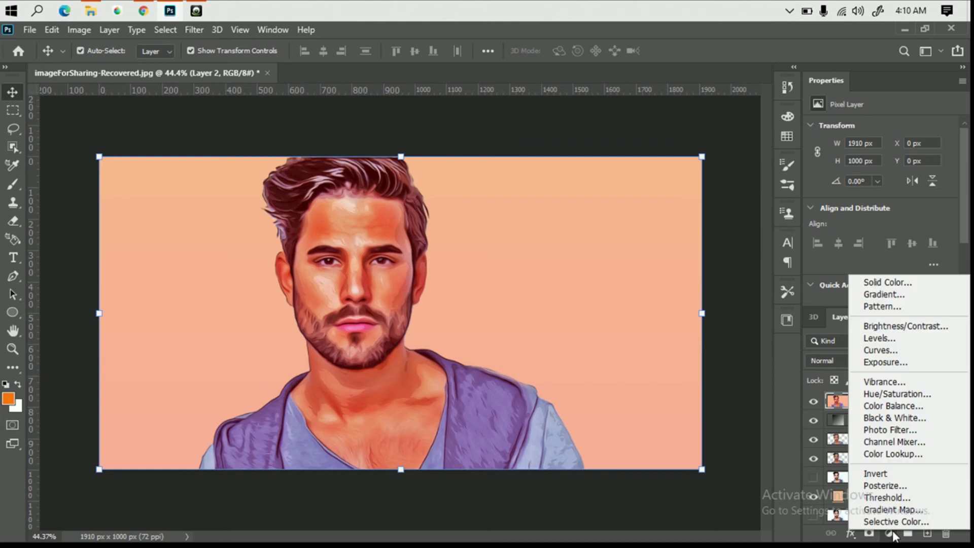
left_click(892, 351)
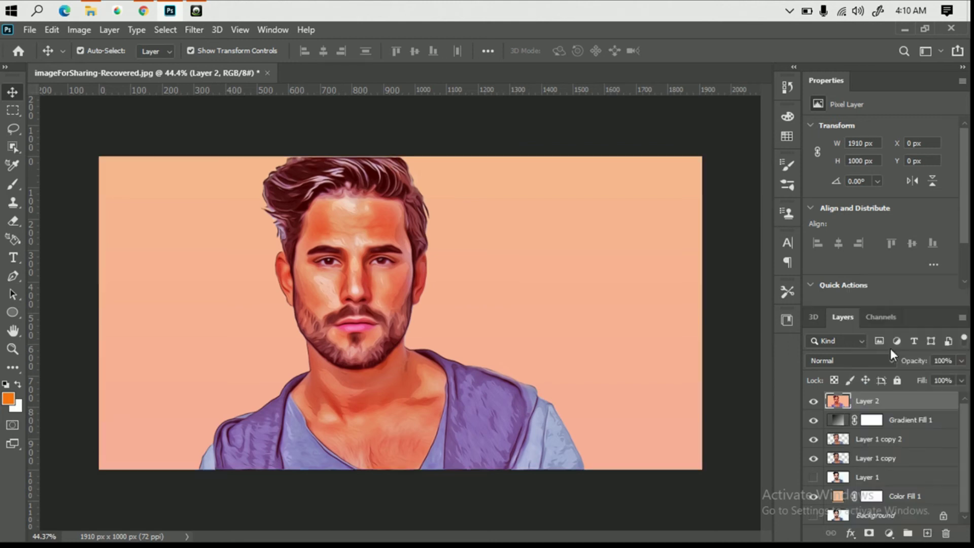
left_click(818, 146)
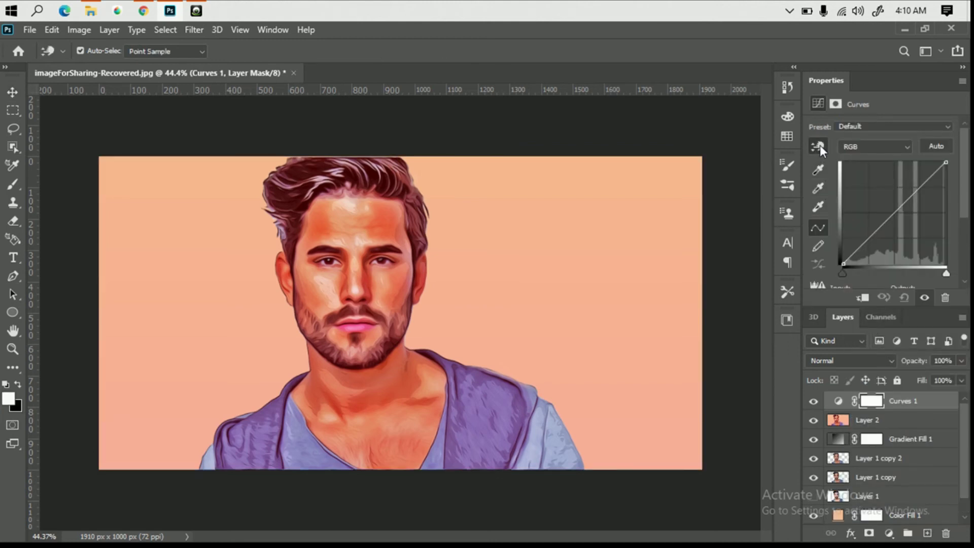
left_click(383, 258)
mouse_move(383, 258)
left_mouse_down()
mouse_move(381, 267)
mouse_move(387, 247)
mouse_move(364, 254)
left_mouse_up()
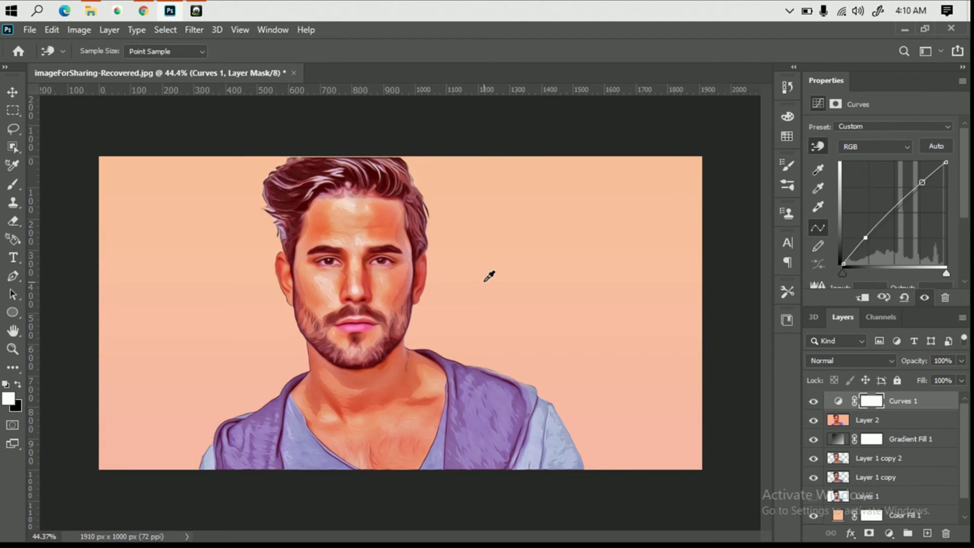
left_click_drag(373, 288, 376, 274)
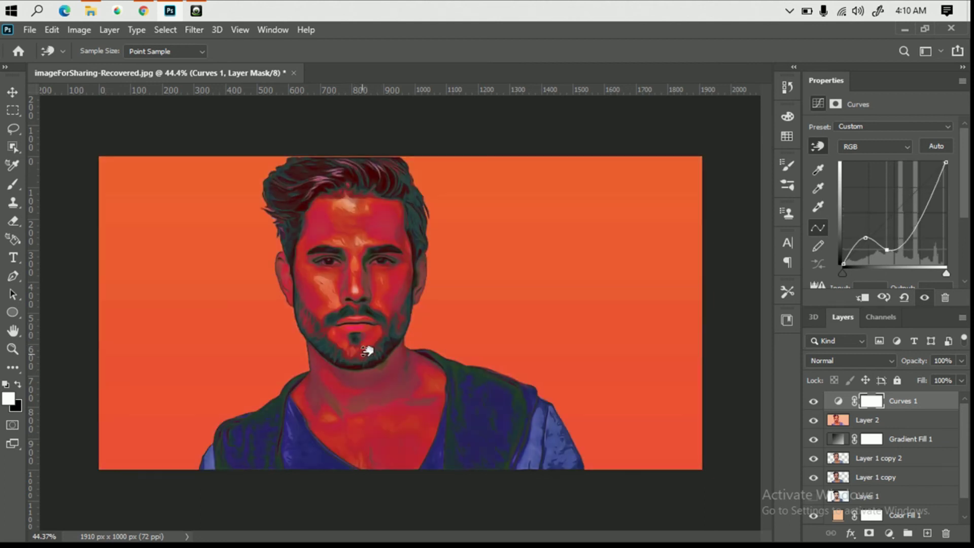
mouse_move(376, 274)
left_mouse_down()
mouse_move(367, 299)
mouse_move(358, 224)
mouse_move(359, 279)
mouse_move(326, 295)
mouse_move(370, 282)
mouse_move(364, 295)
mouse_move(369, 280)
left_mouse_up()
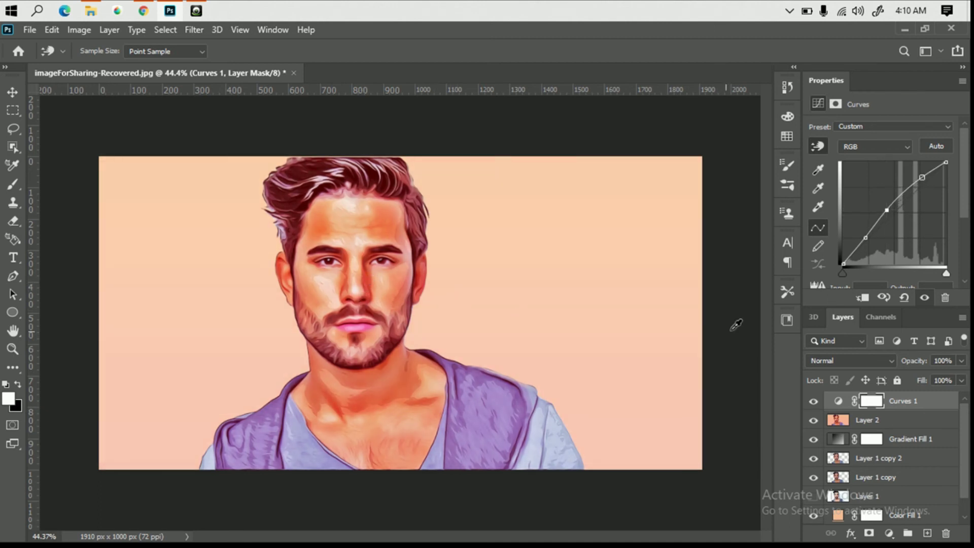
left_click(14, 94)
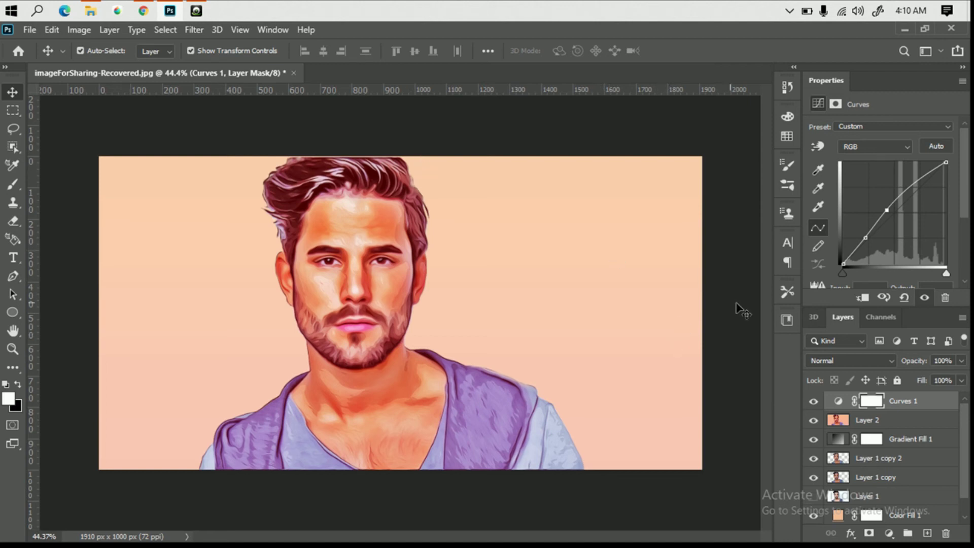
left_click(722, 196)
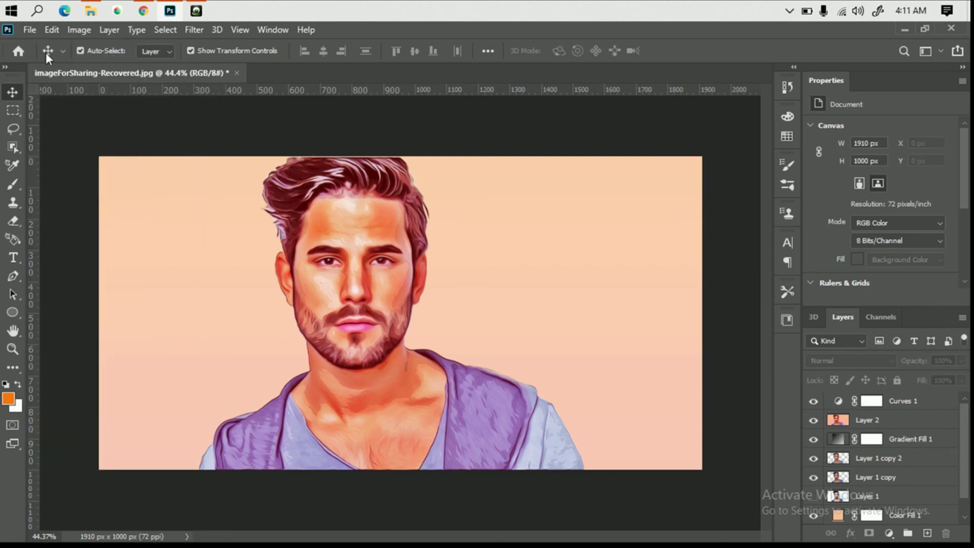
- Open imageForSharing.jpg and toggle Curves 1 off and on to compare the brightening
left_click(29, 29)
left_click(52, 57)
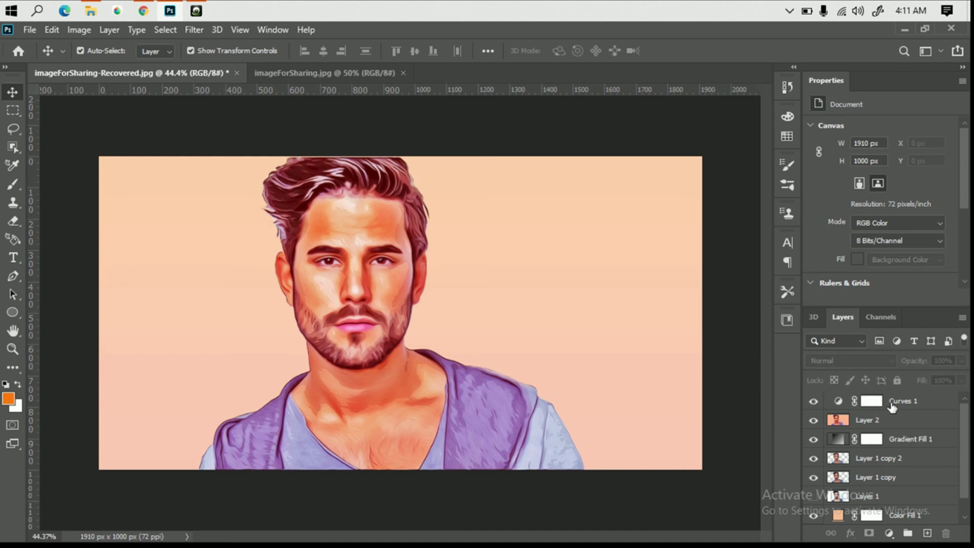
left_click(813, 401)
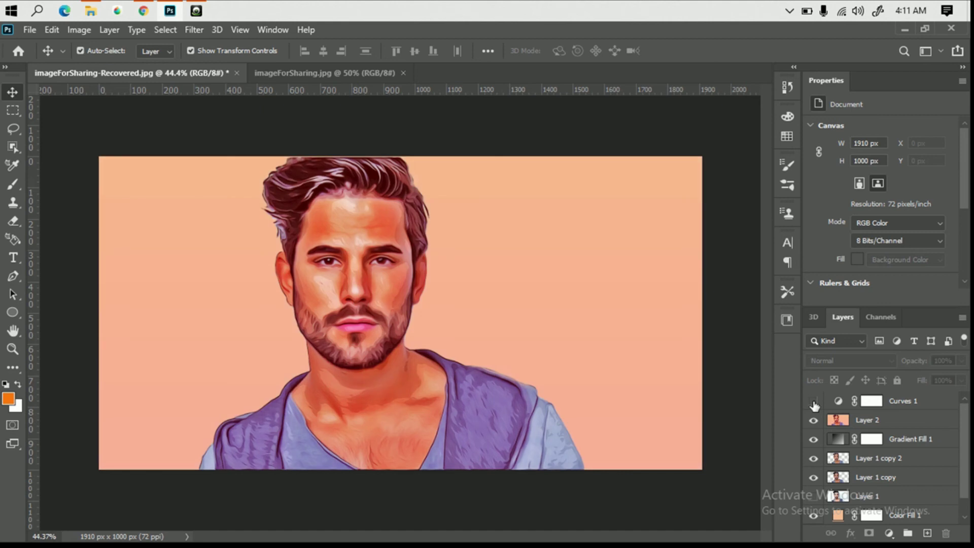
left_click(814, 401)
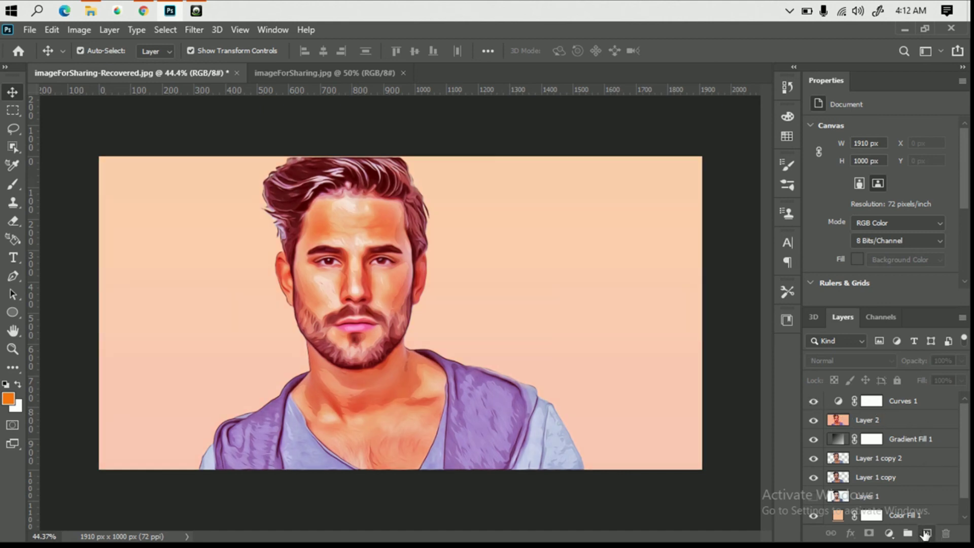
- Add a new top layer, eyedrop a light peach colour, and brush a first forehead stroke
left_click(927, 533)
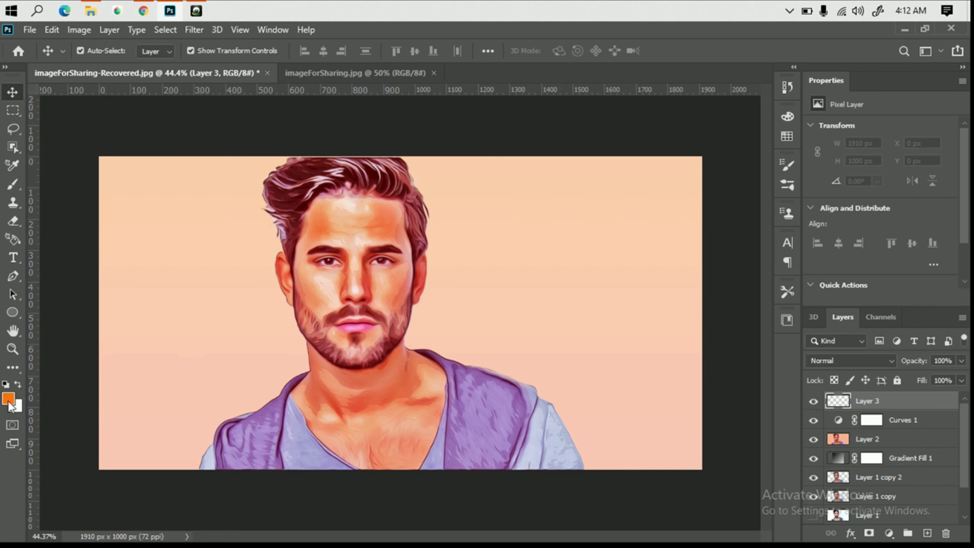
left_click(9, 400)
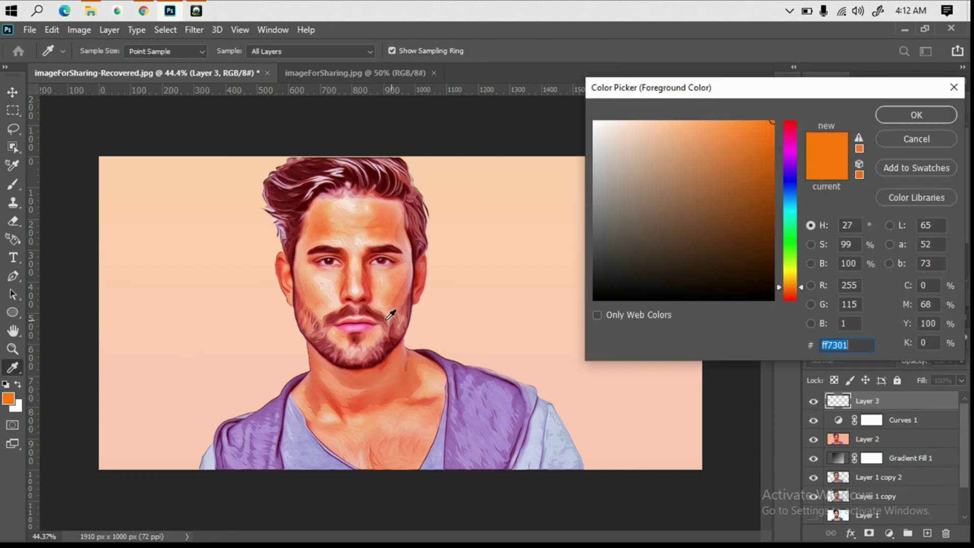
left_click(332, 295)
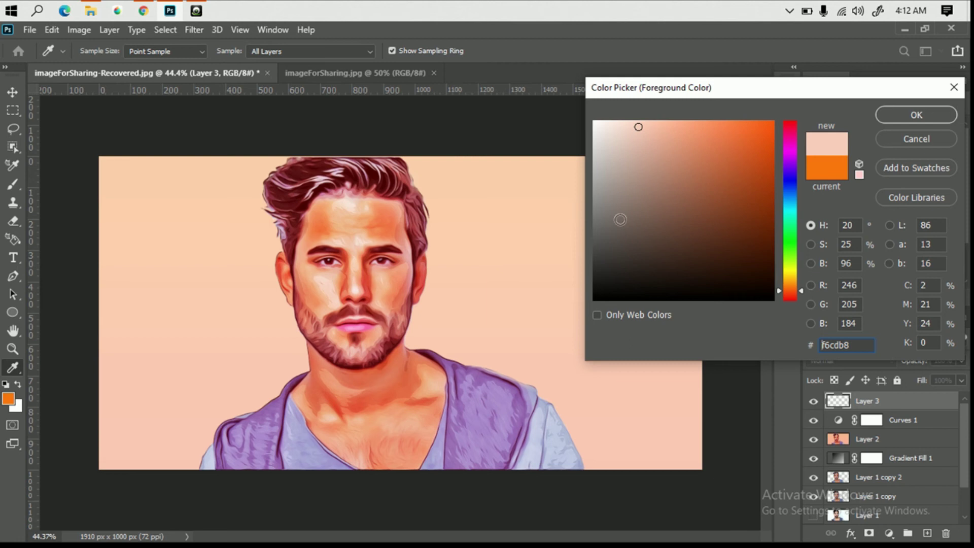
left_click(896, 120)
left_click(15, 184)
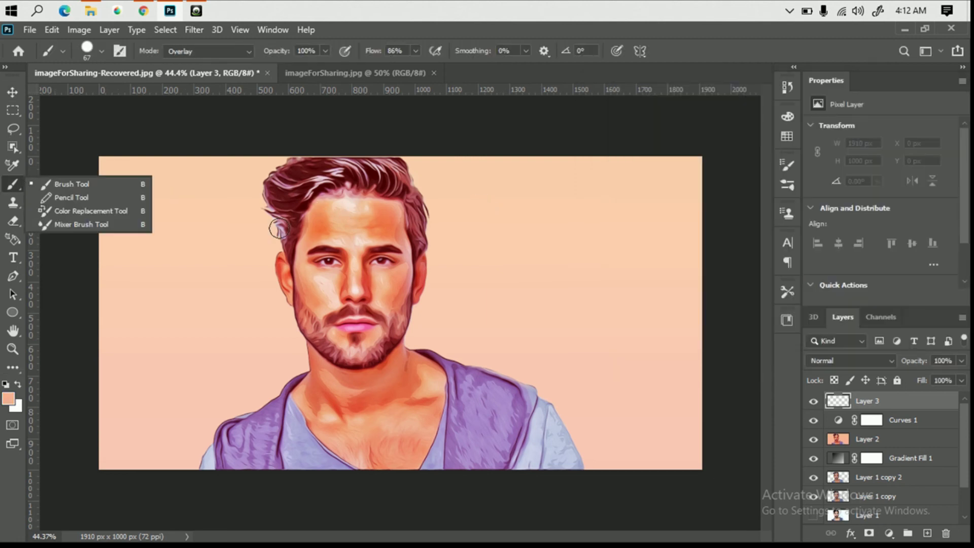
left_click_drag(318, 225, 330, 225)
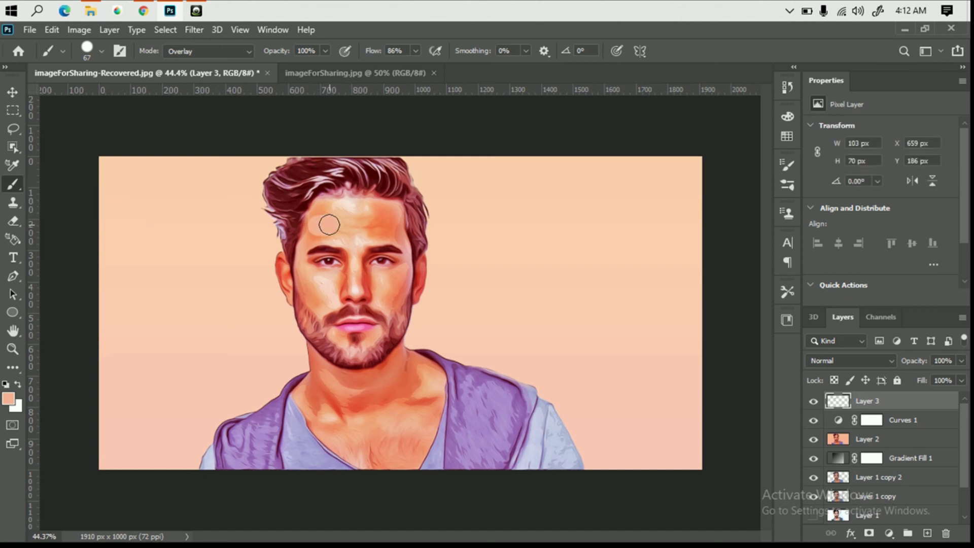
- Set brush hardness to 0% and paint a soft peach highlight across the forehead
right_click(366, 231)
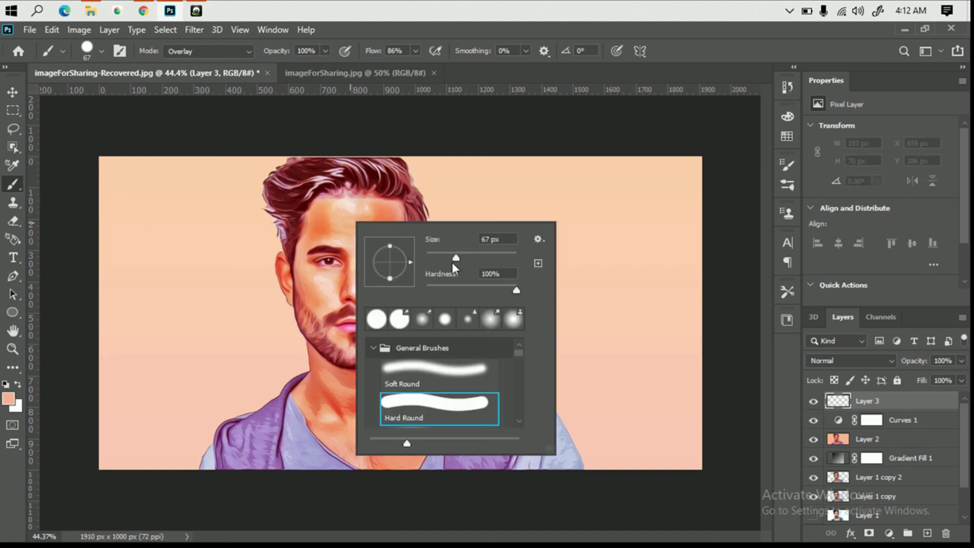
left_click_drag(516, 290, 418, 297)
key("Return")
mouse_move(356, 229)
left_mouse_down()
mouse_move(389, 223)
mouse_move(318, 221)
mouse_move(327, 233)
mouse_move(399, 220)
mouse_move(401, 237)
left_mouse_up()
- Keep Layer 3 in Normal blend mode and lower its opacity to about 47%
left_click(875, 360)
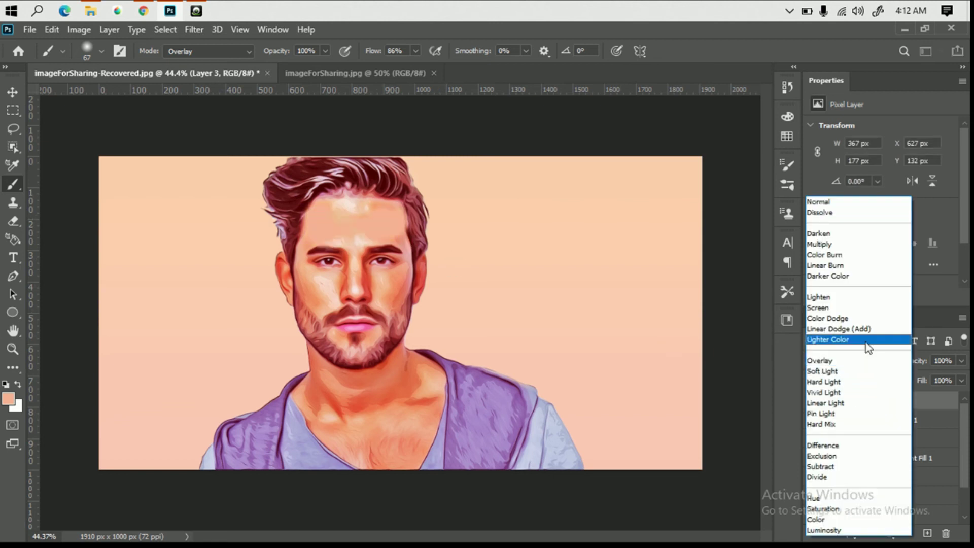
left_click(778, 221)
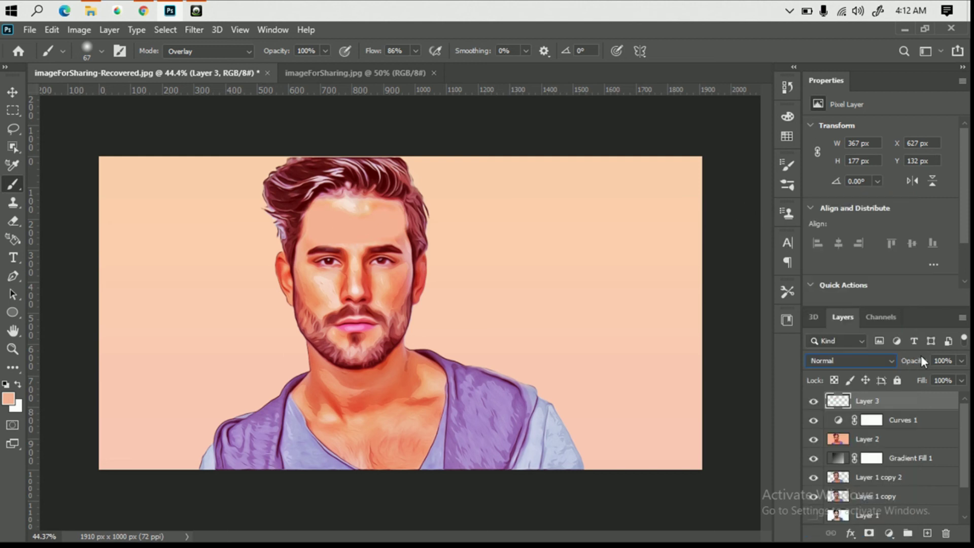
left_click(960, 361)
left_click_drag(921, 376, 925, 376)
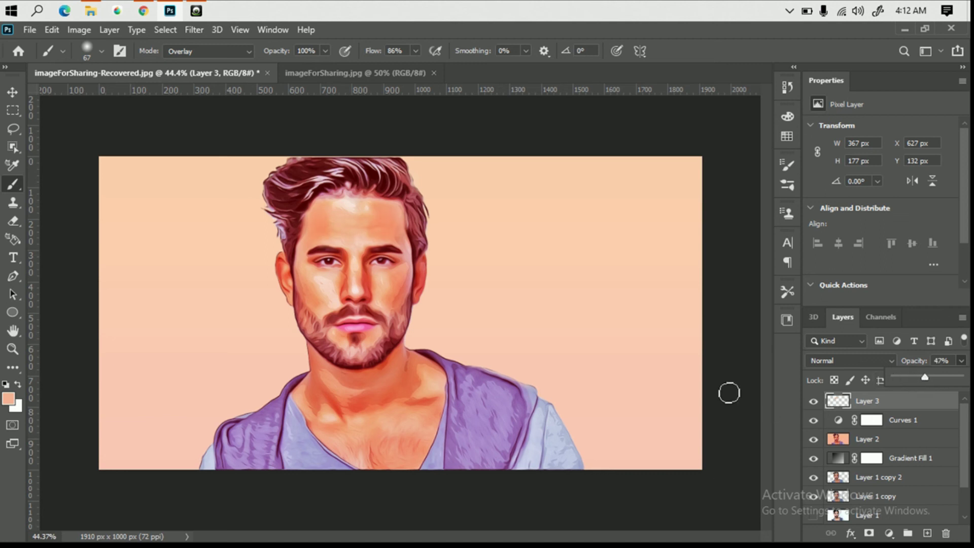
- Add a mask to Layer 3, paint black along the hairline, and set opacity to 30%
left_click(869, 533)
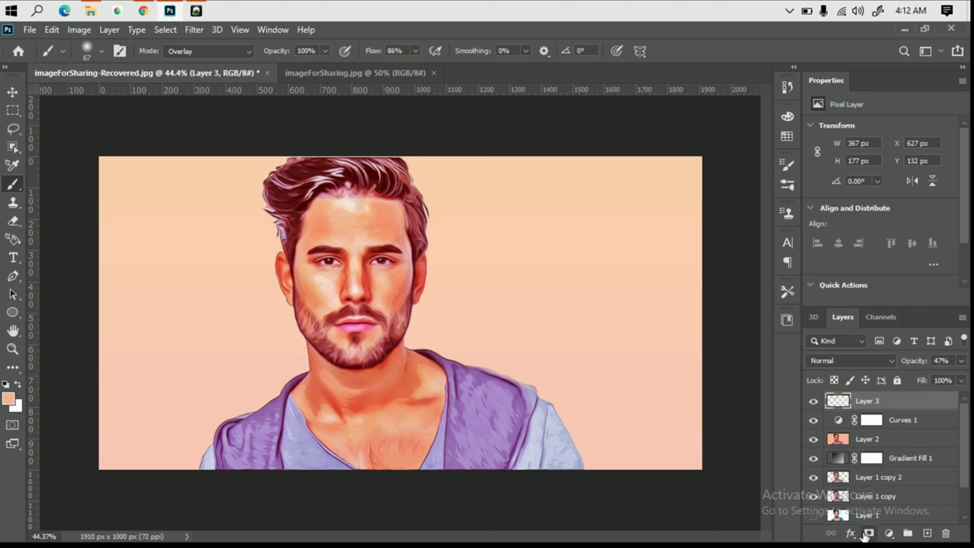
left_click(19, 385)
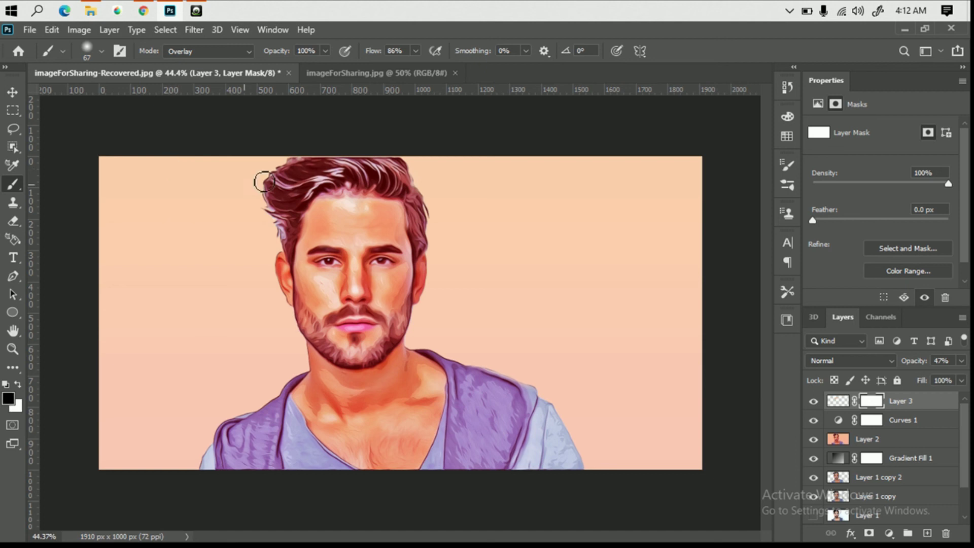
left_click(243, 51)
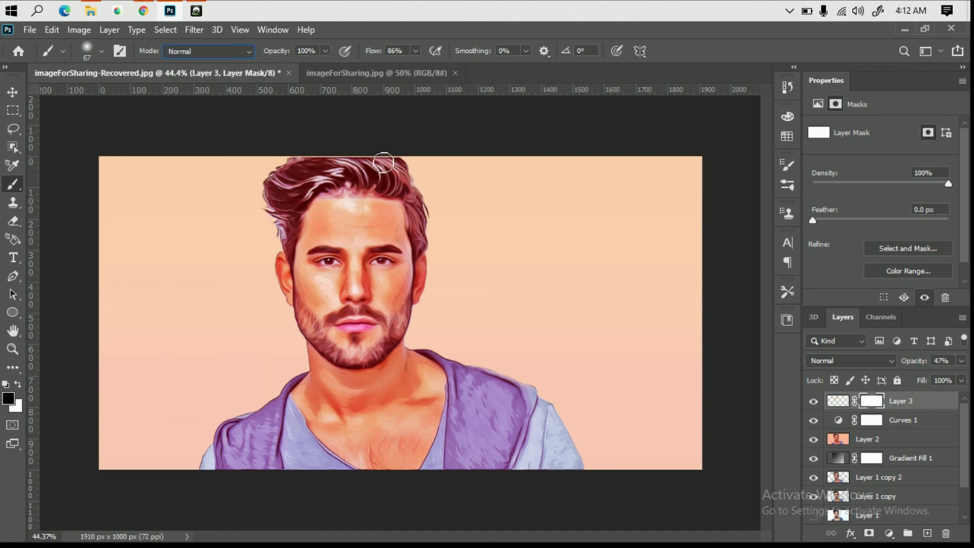
left_click_drag(416, 232, 285, 231)
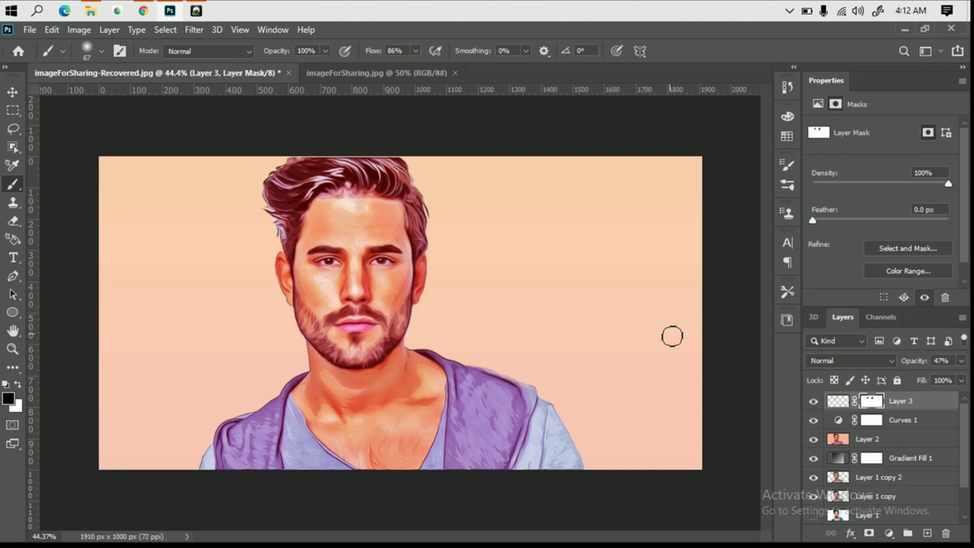
left_click(814, 402)
left_click(961, 361)
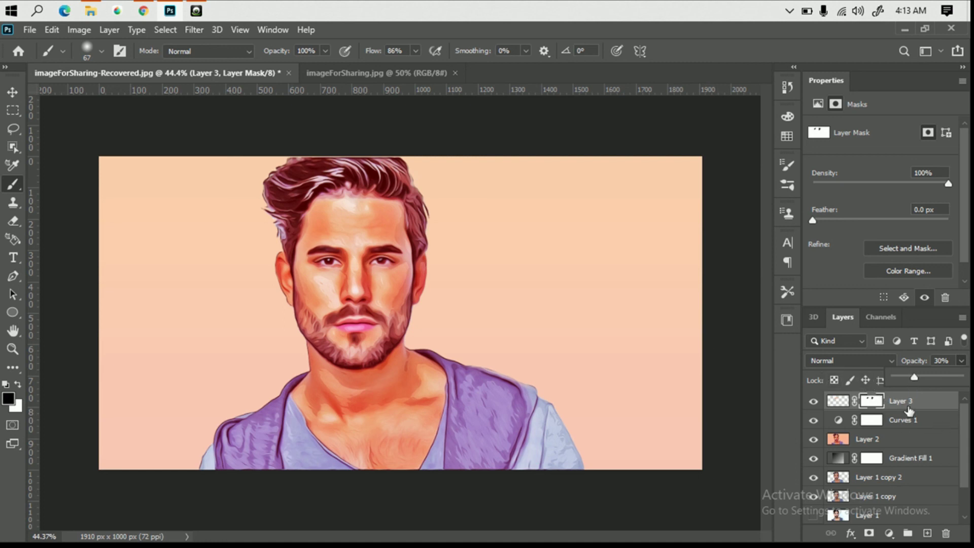
- Save a JPEG copy in Poster egg, adding '3' to the name '12', accepting JPEG Options
left_click(30, 29)
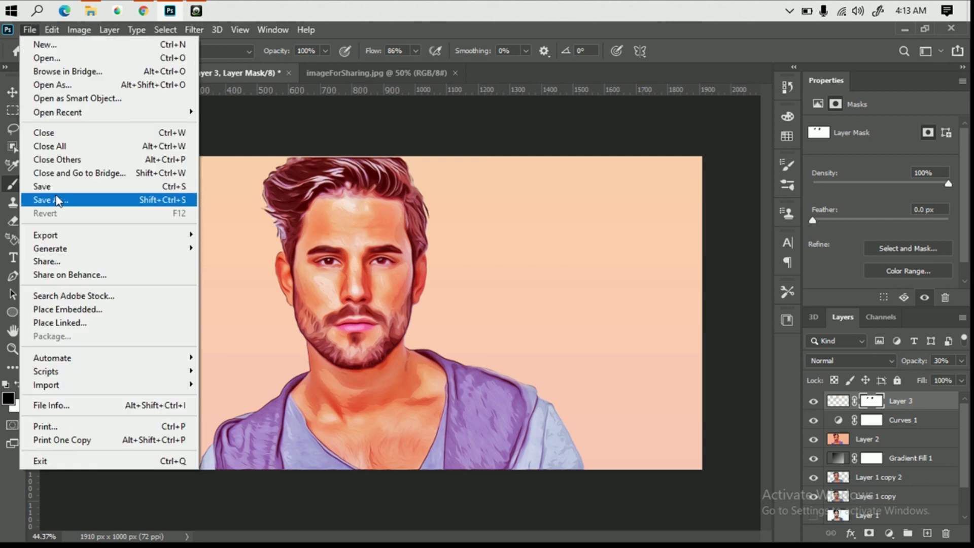
left_click(57, 201)
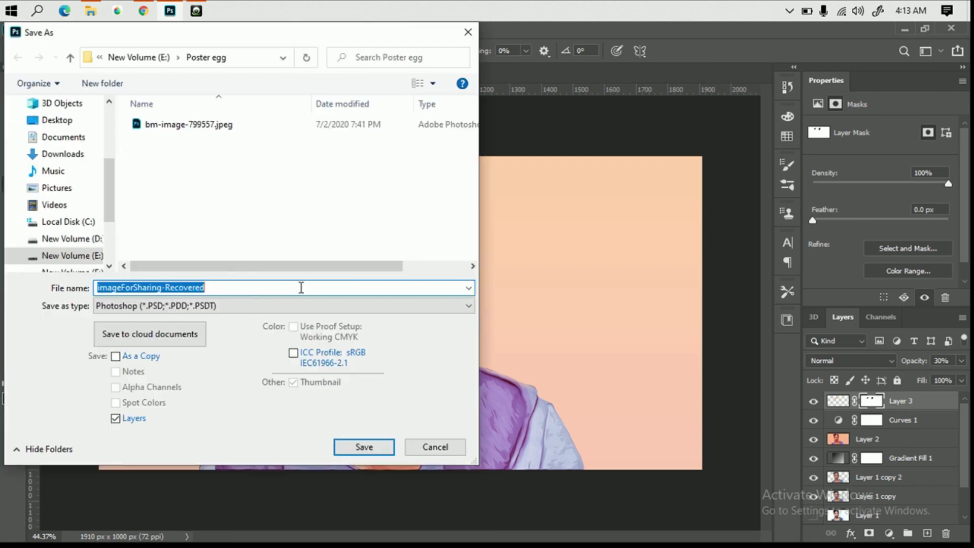
left_click(219, 310)
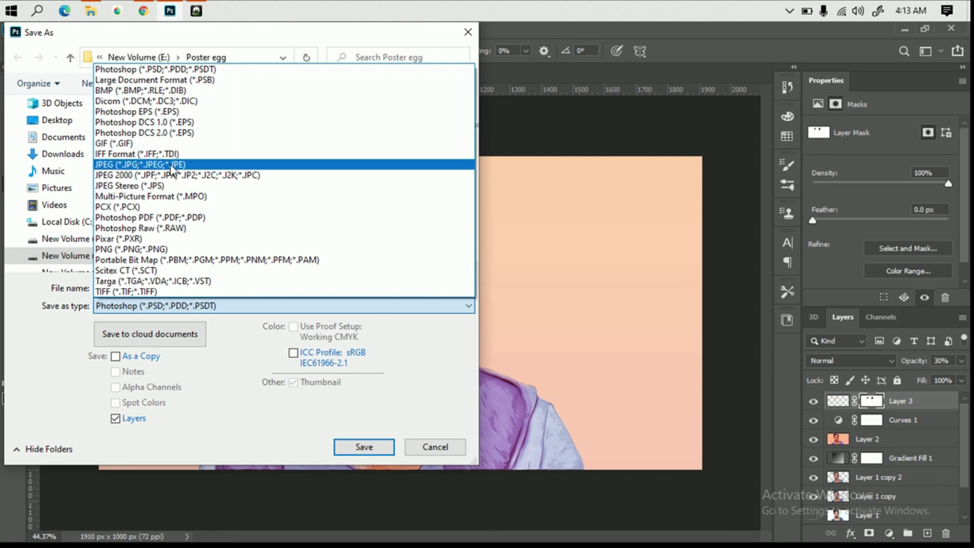
left_click(223, 163)
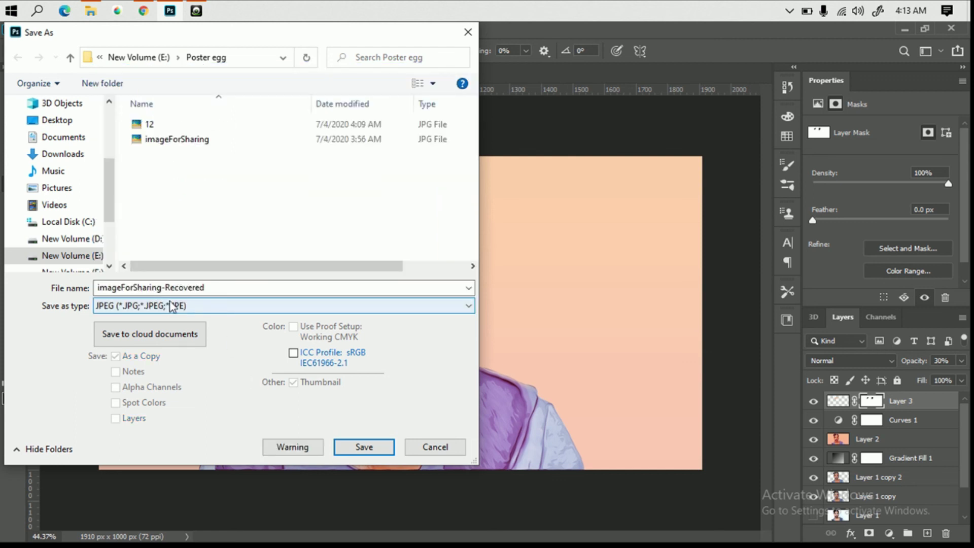
left_click(150, 124)
left_click(120, 288)
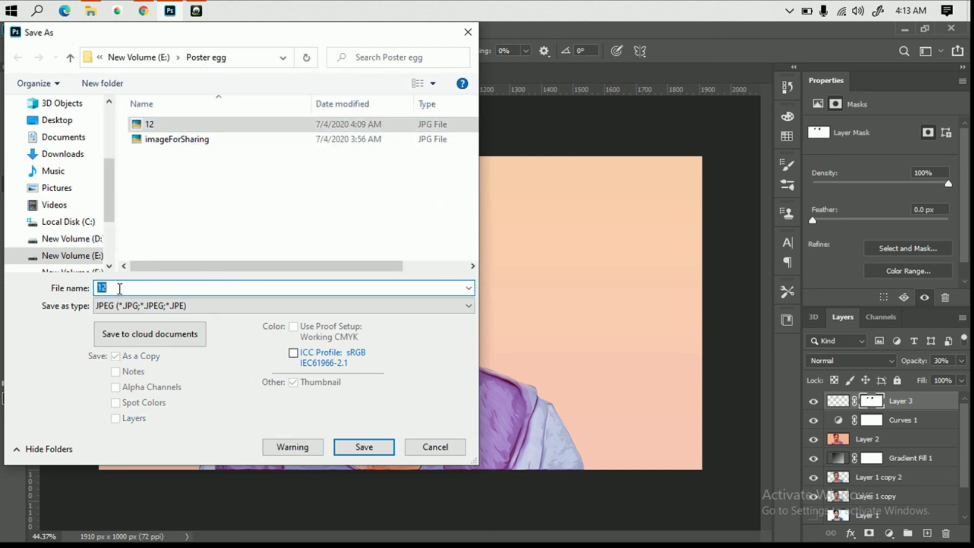
type("3")
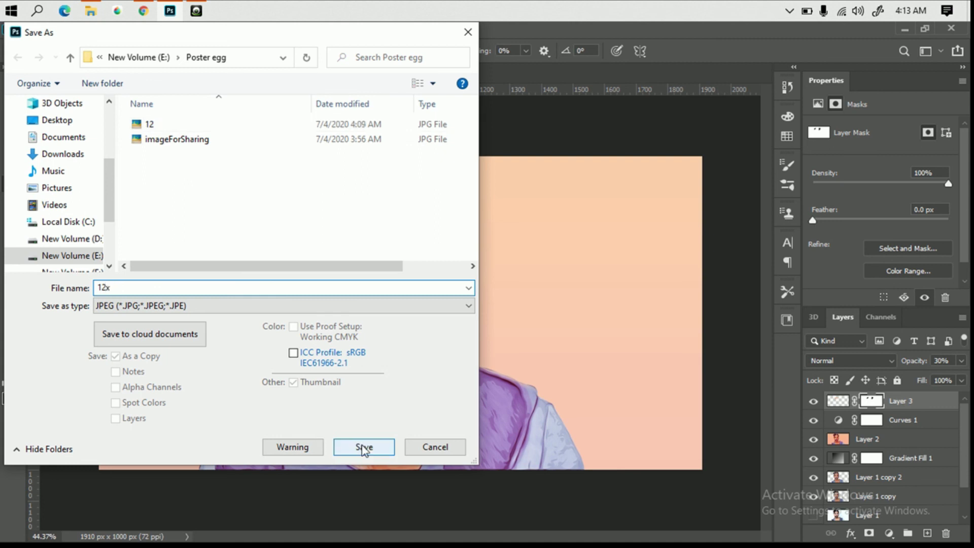
left_click(364, 447)
left_click(563, 136)
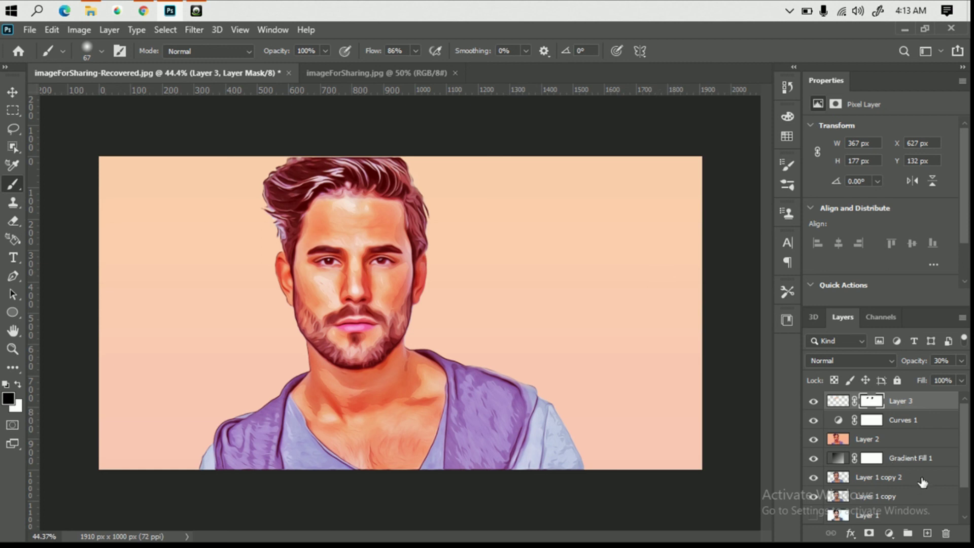
left_click(896, 499)
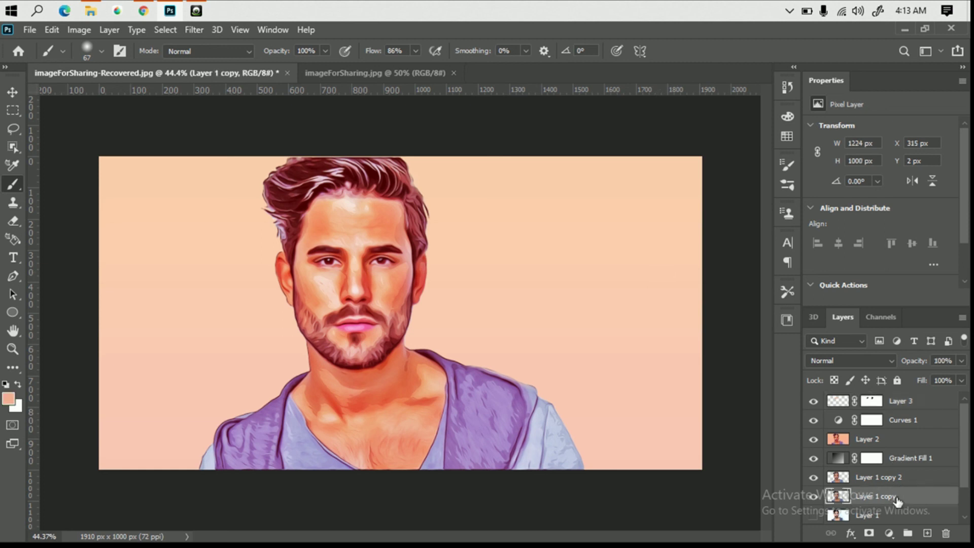
left_click_drag(896, 478, 898, 388)
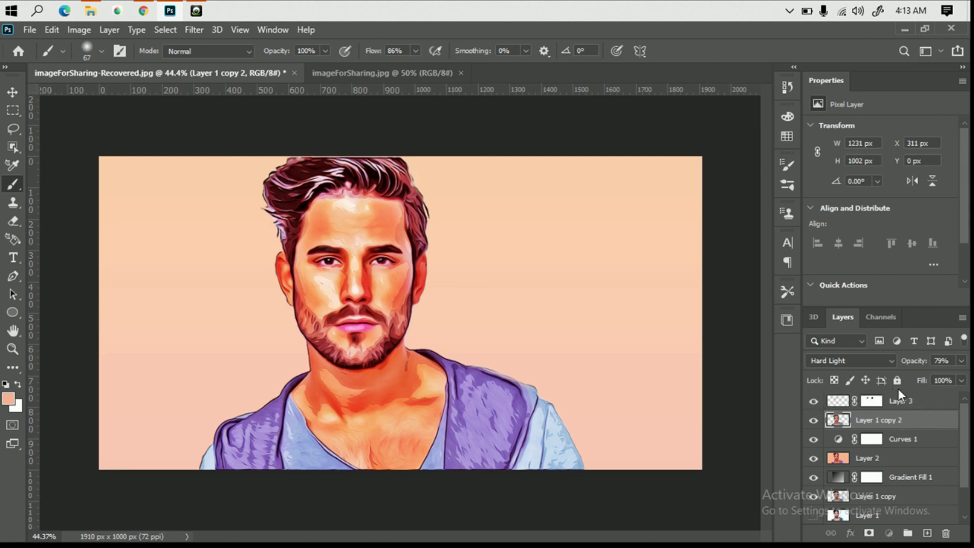
left_click_drag(908, 459, 909, 485)
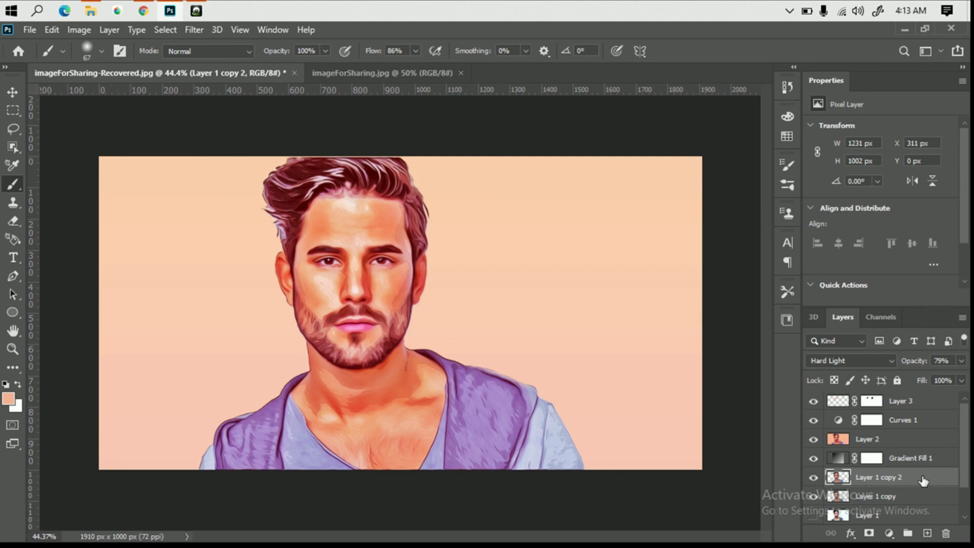
left_click(898, 500)
left_click_drag(897, 502, 885, 402)
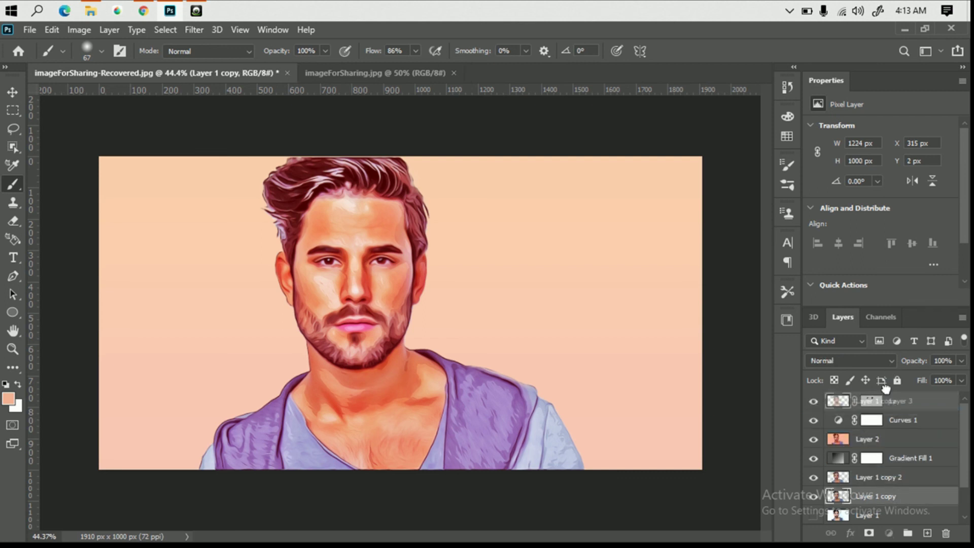
left_click_drag(885, 402, 886, 401)
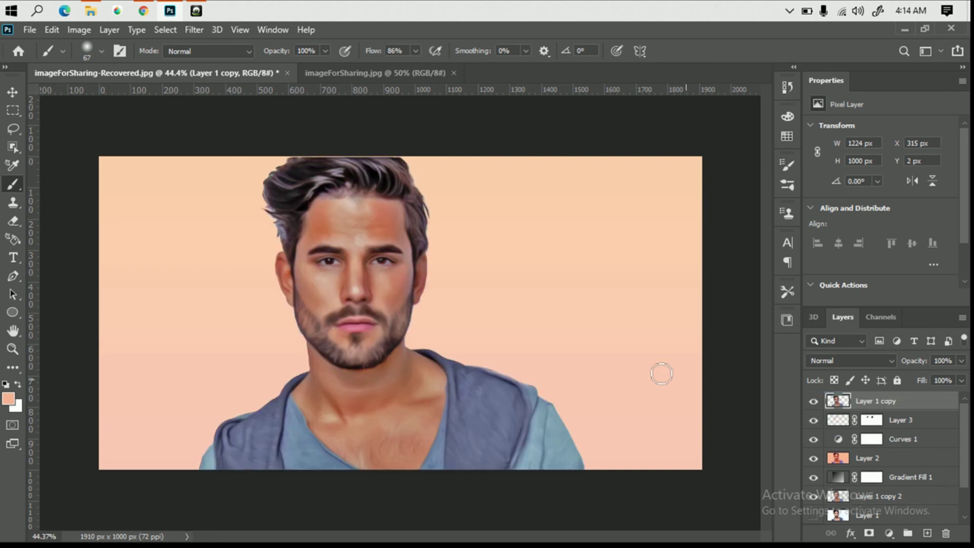
left_click(11, 94)
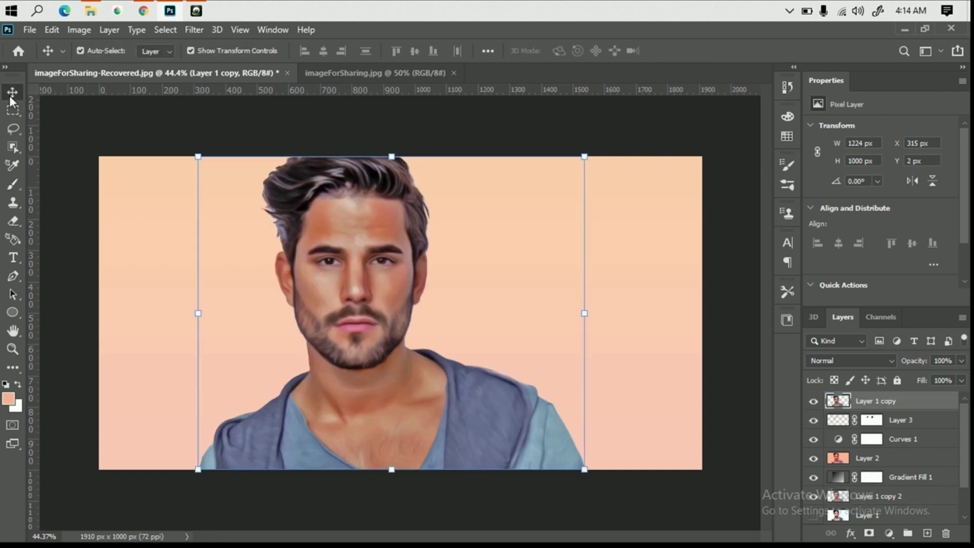
mouse_move(495, 415)
left_mouse_down()
mouse_move(328, 406)
mouse_move(383, 425)
left_mouse_up()
key("ctrl+z")
right_click(899, 405)
left_click(633, 152)
key("ctrl+z")
left_click(742, 276, "ctrl")
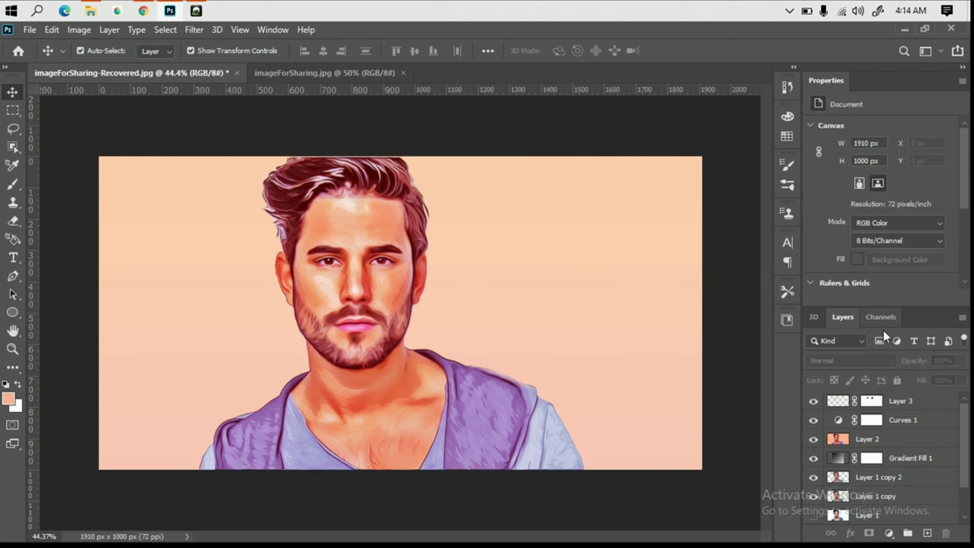